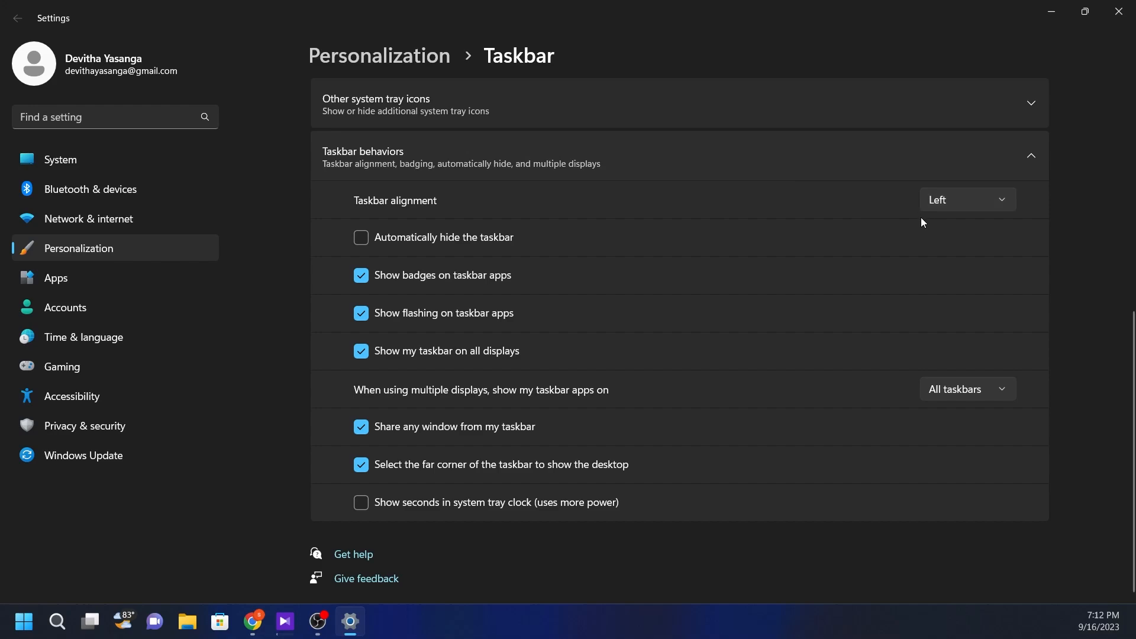
# Set the taskbar alignment to Center and close the Settings window
pyautogui.click(945, 210)
pyautogui.click(951, 236)
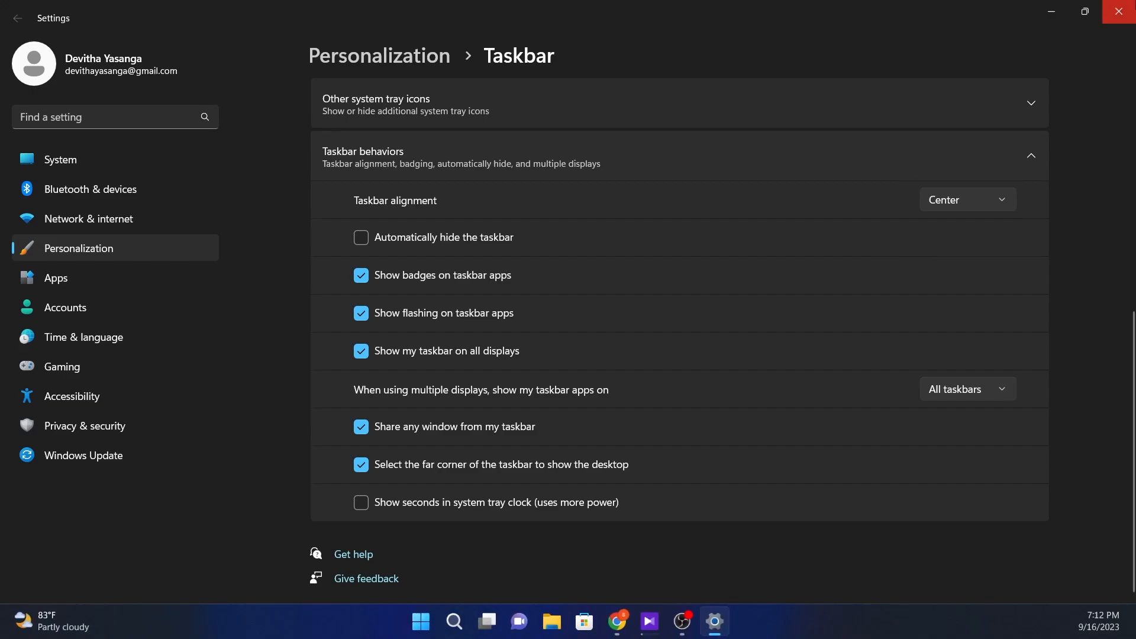
pyautogui.click(1119, 11)
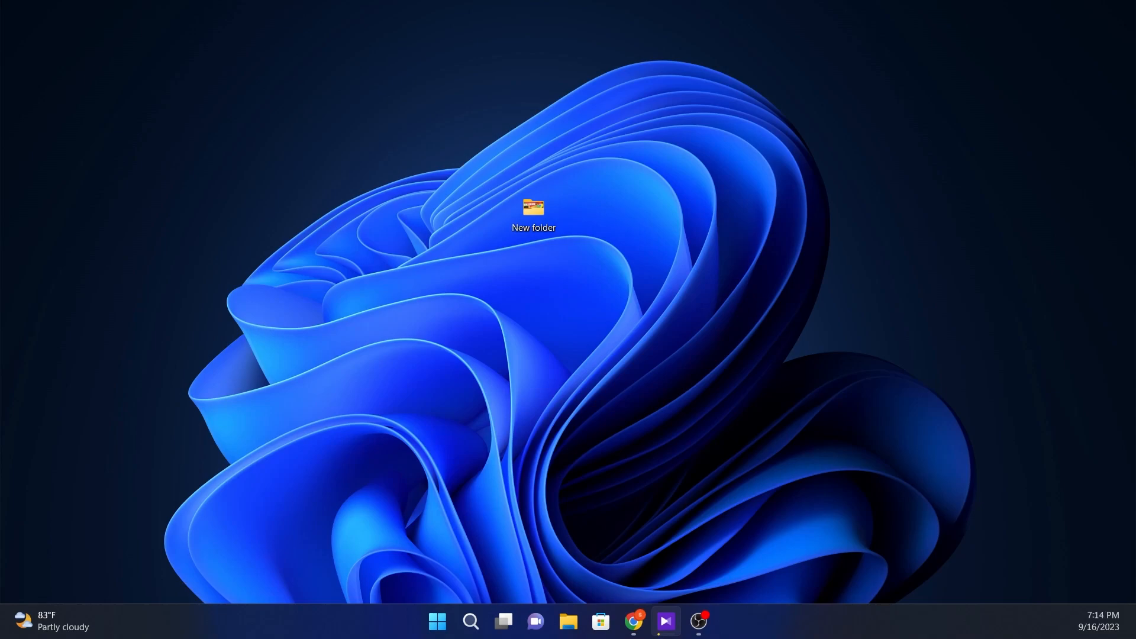
# Open New folder, view the extended context options for the HOW TO CREATE GMAIL ACCOUNT image, and close the folder
pyautogui.doubleClick(533, 214)
pyautogui.click(489, 224)
pyautogui.rightClick(489, 224)
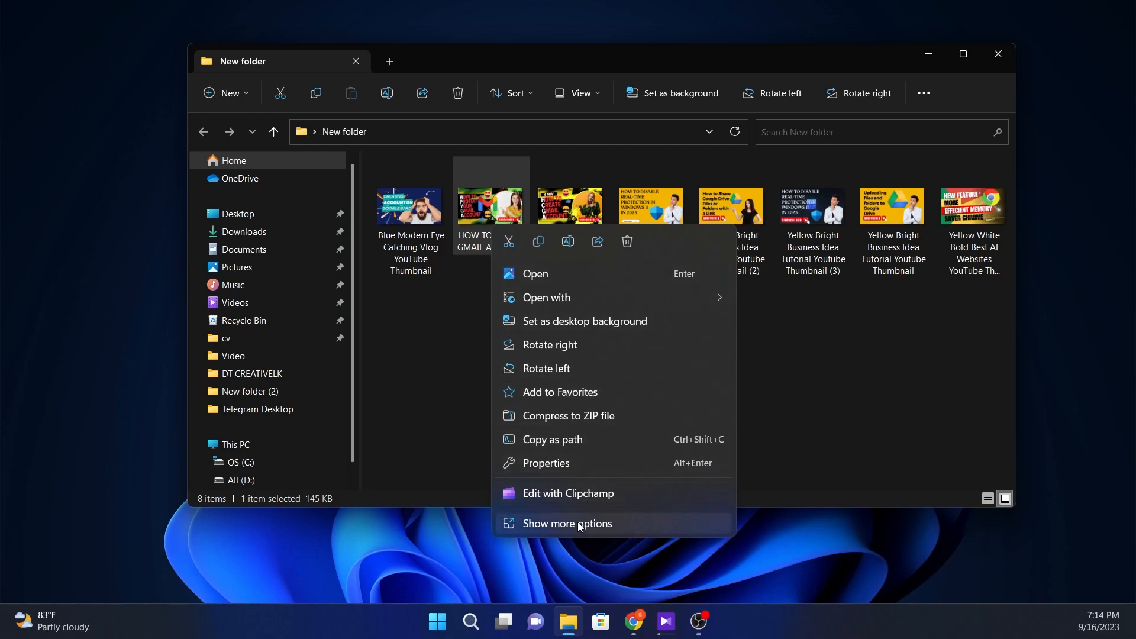
pyautogui.click(613, 528)
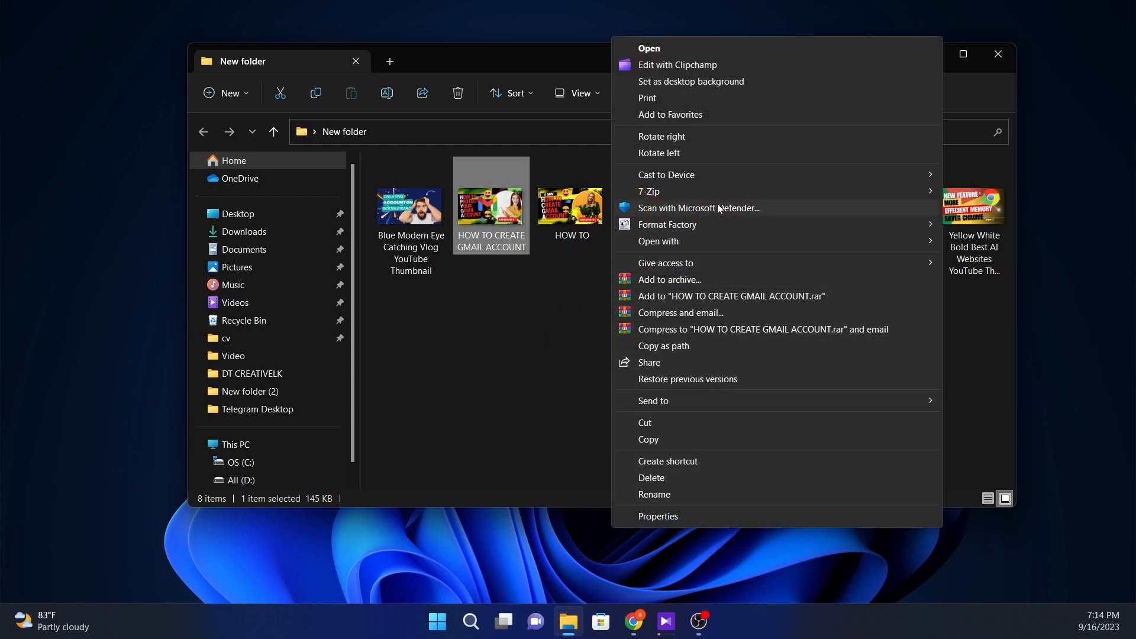
pyautogui.click(520, 371)
pyautogui.click(999, 54)
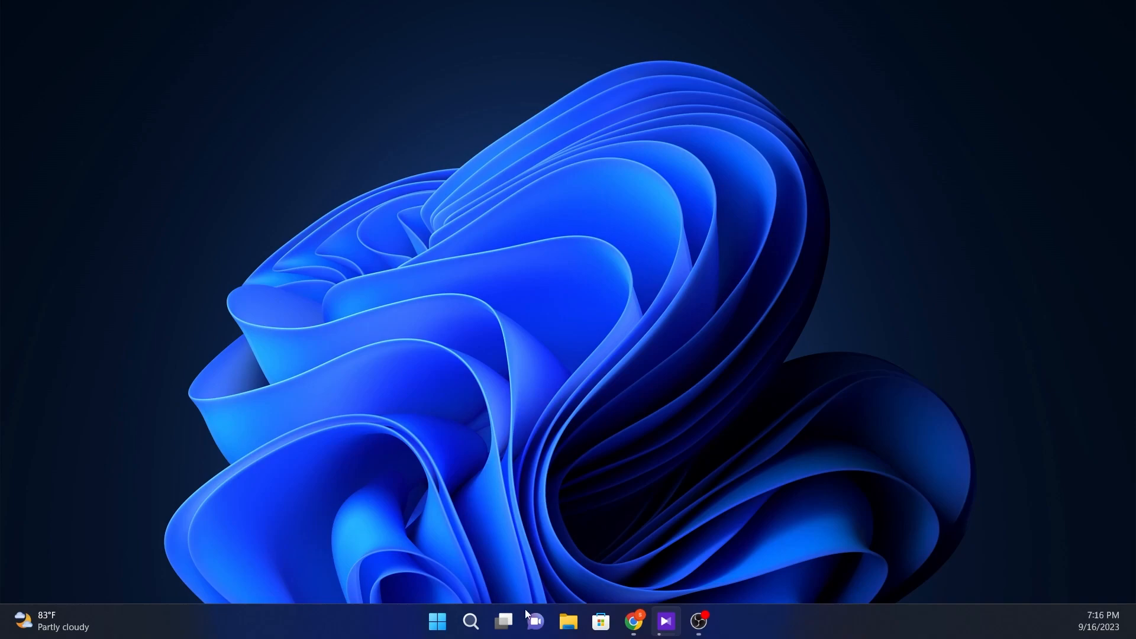
# Open the Start personalization settings for choosing which folders appear next to the Power button
pyautogui.click(438, 621)
pyautogui.click(526, 203)
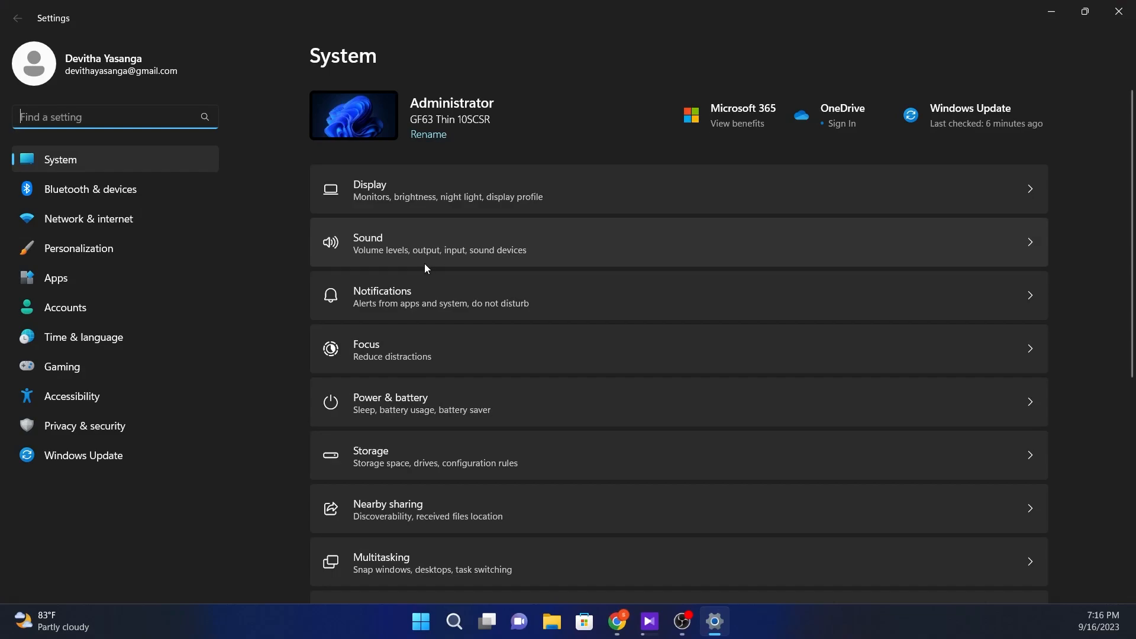
pyautogui.click(97, 248)
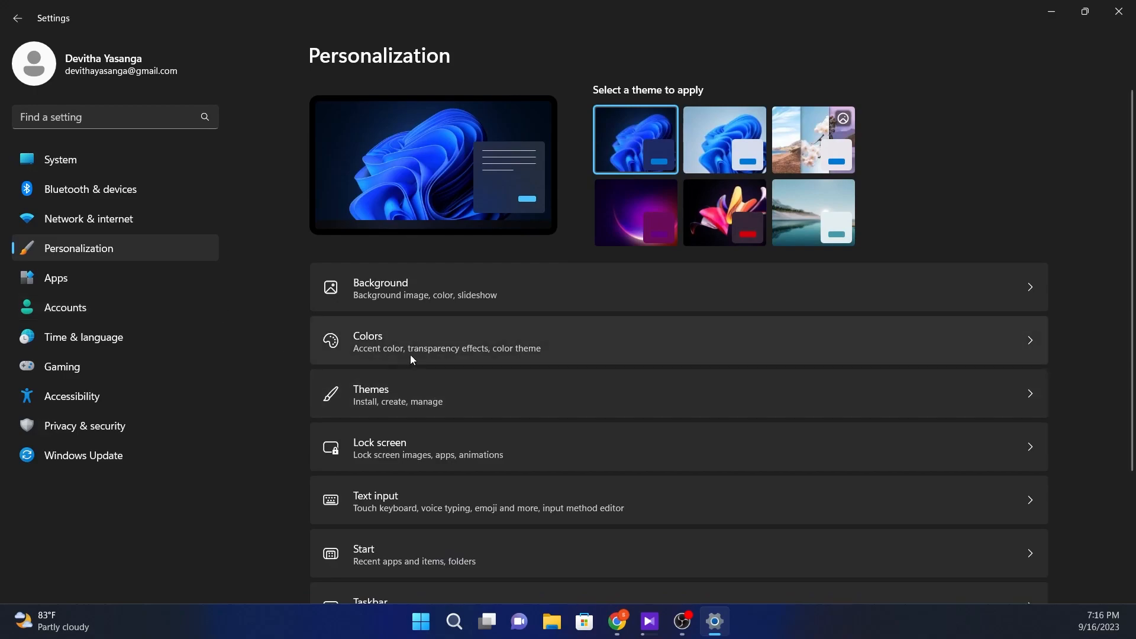
pyautogui.scroll(-3, 406, 531)
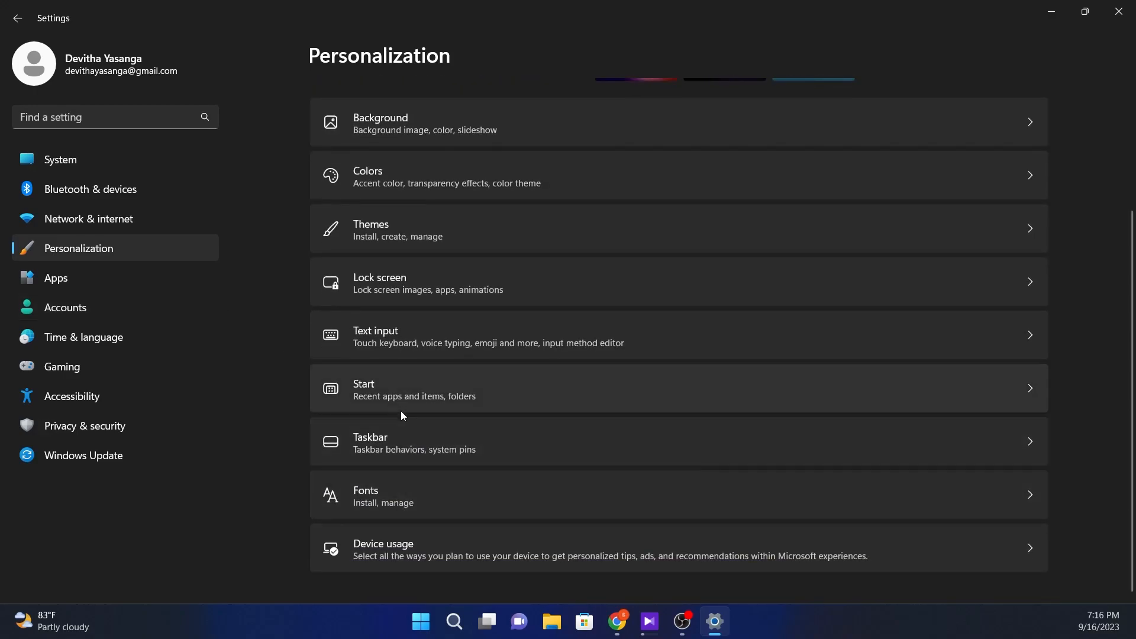
pyautogui.click(406, 383)
pyautogui.scroll(-1, 705, 426)
pyautogui.scroll(-4, 704, 426)
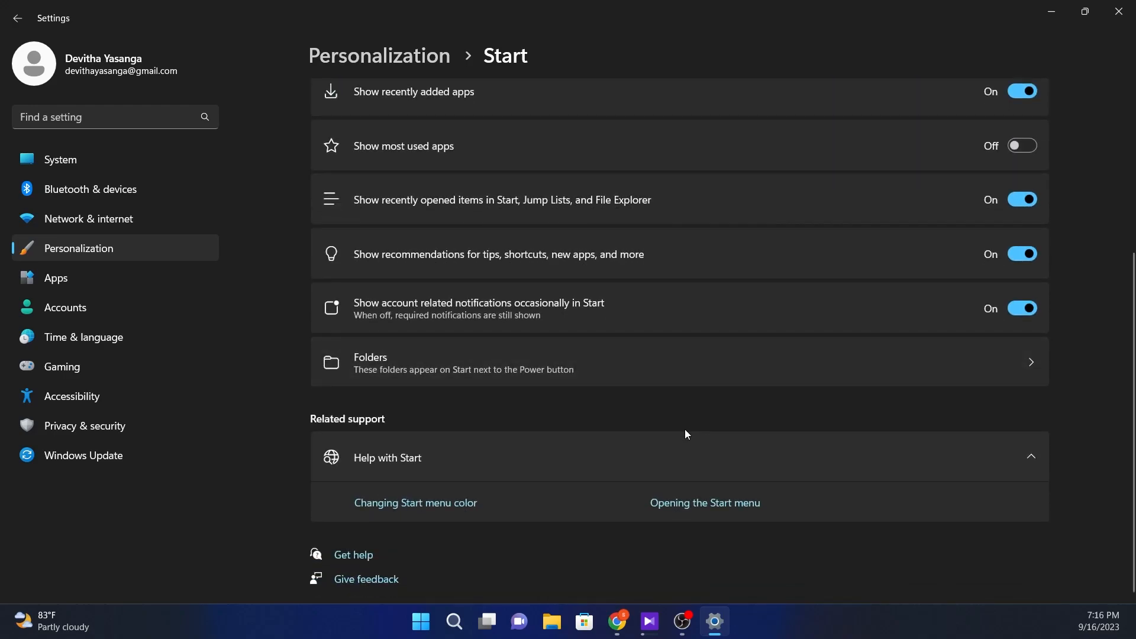
pyautogui.click(618, 359)
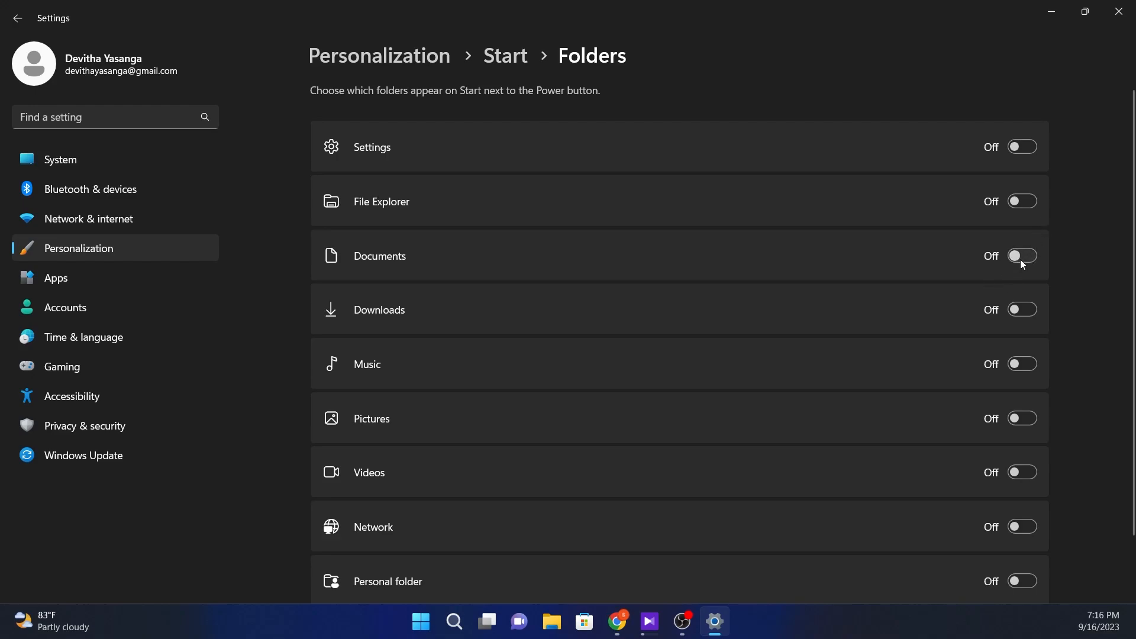
# Turn on the Documents, Downloads, Music, Pictures and Videos folders for Start and close Settings
pyautogui.click(1023, 309)
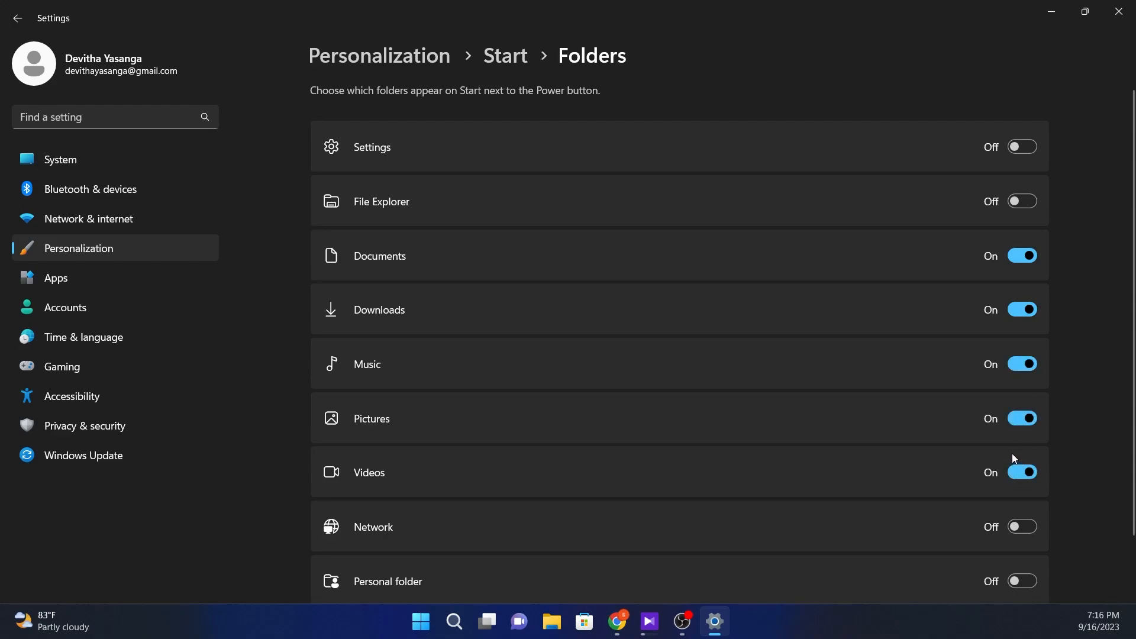
pyautogui.click(1119, 11)
pyautogui.click(430, 625)
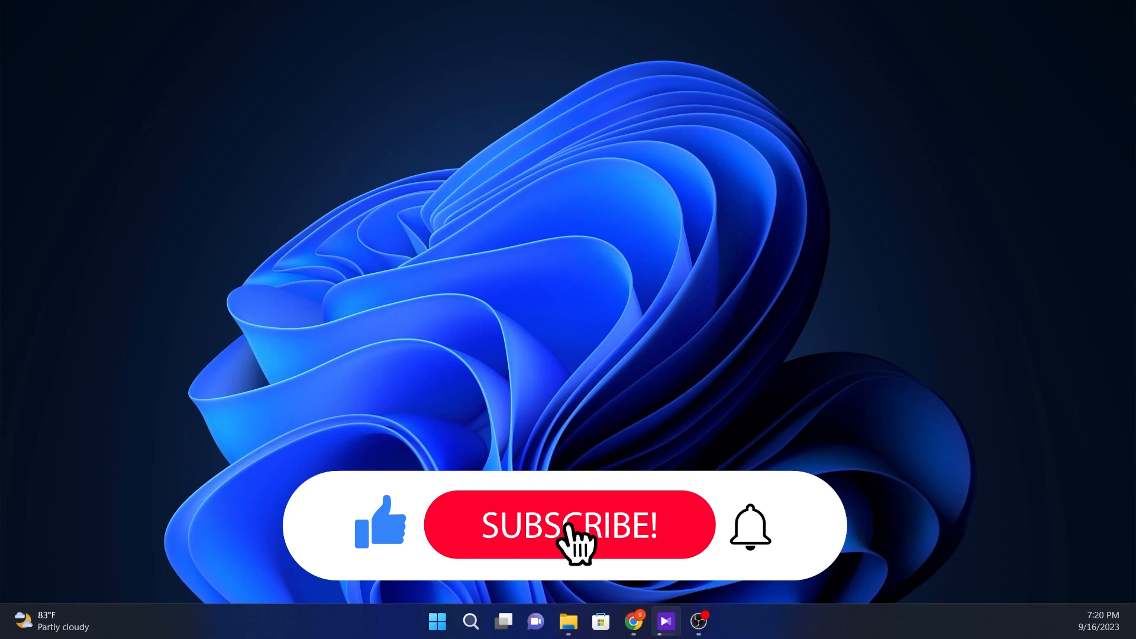
# Unpin Disney+ from the Start menu
pyautogui.click(441, 618)
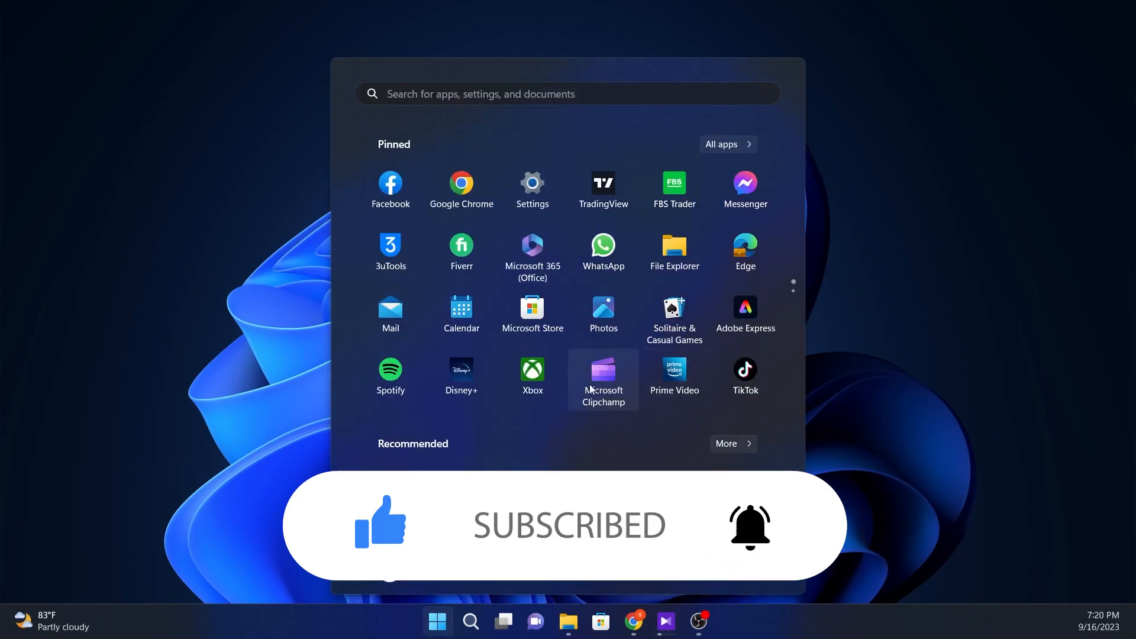
pyautogui.rightClick(471, 389)
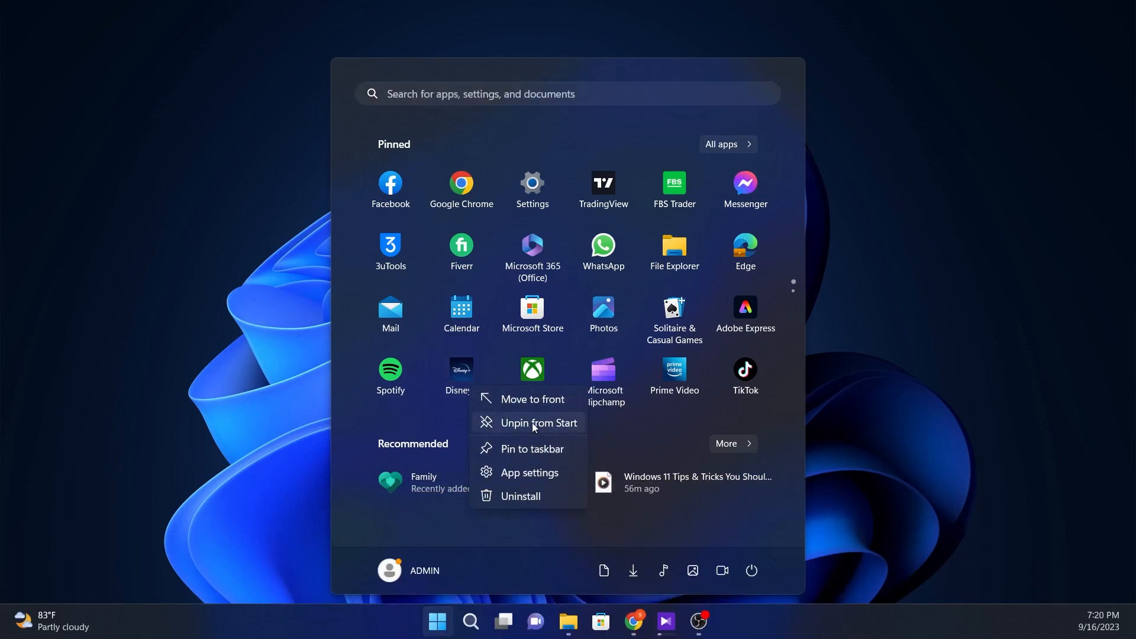
pyautogui.click(534, 424)
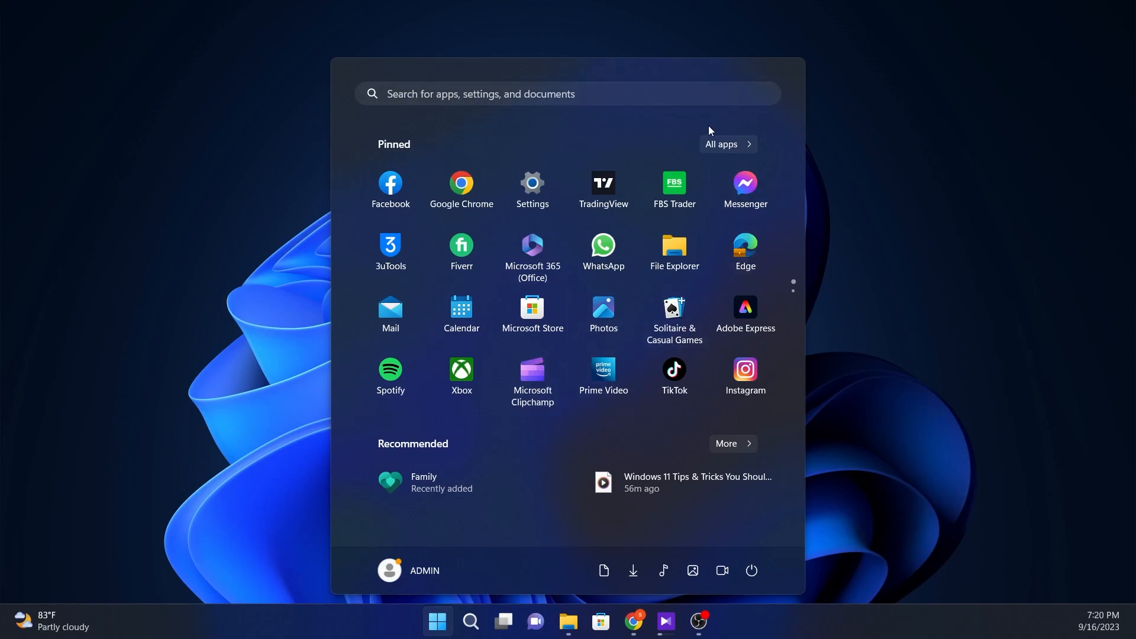
# Pin Microsoft Teams to Start from the M section of all apps and move it between Microsoft Clipchamp and Prime Video
pyautogui.click(712, 145)
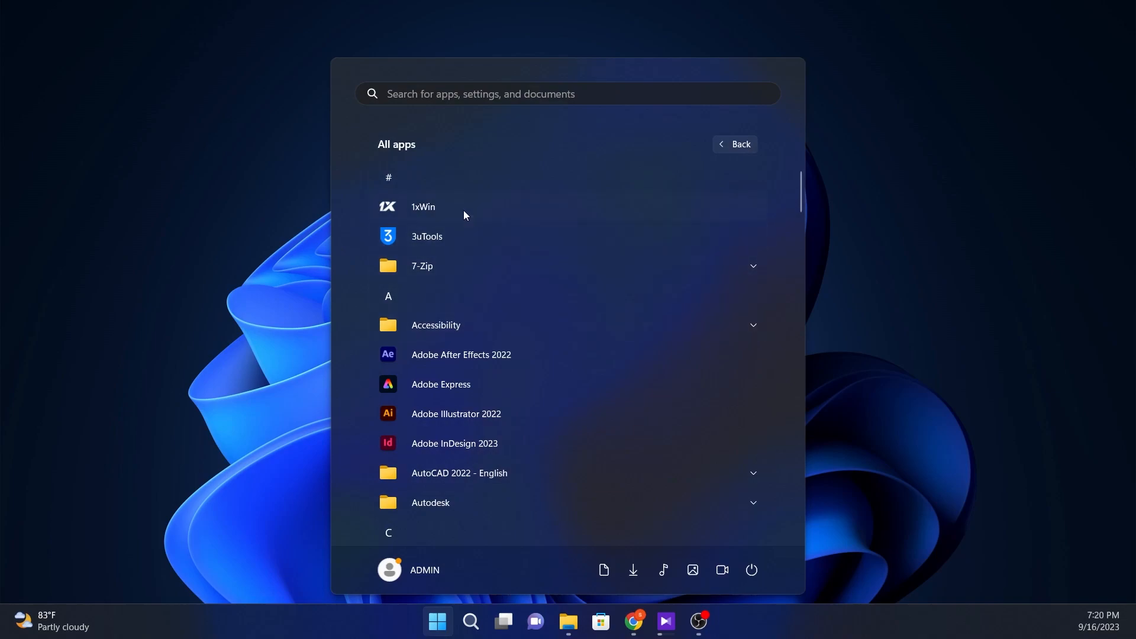
pyautogui.scroll(-2, 467, 314)
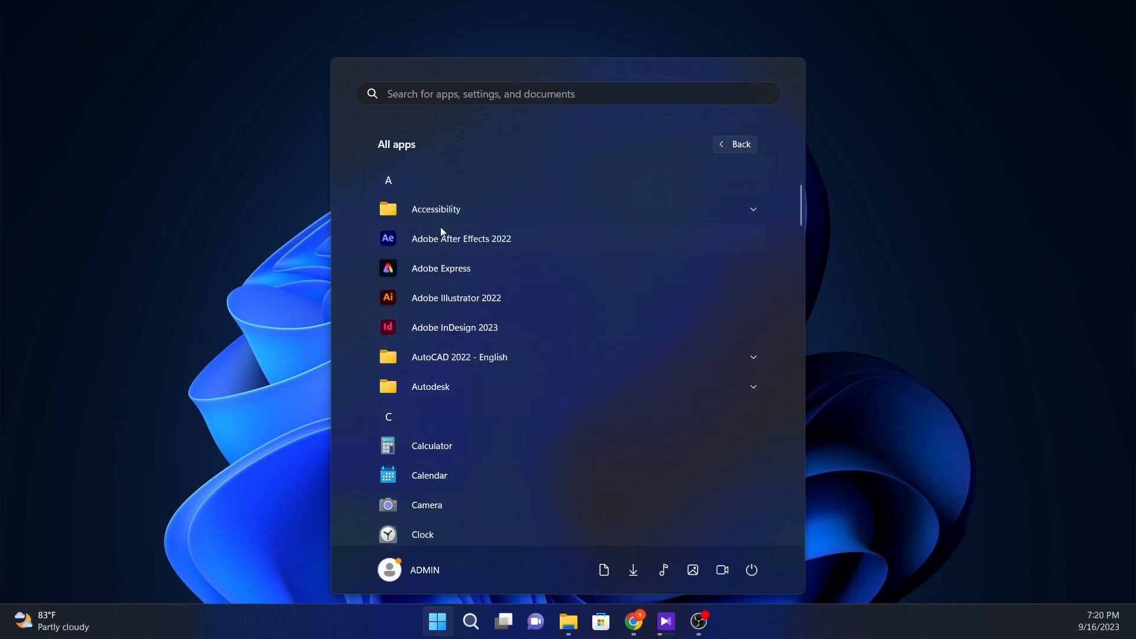
pyautogui.click(406, 186)
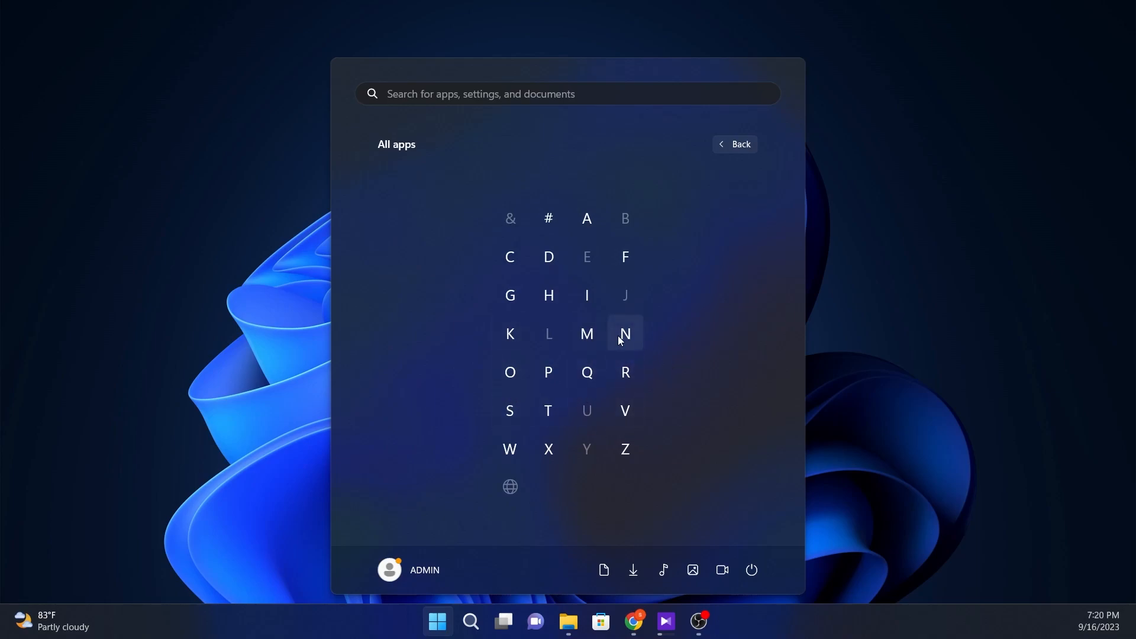
pyautogui.click(589, 335)
pyautogui.rightClick(417, 474)
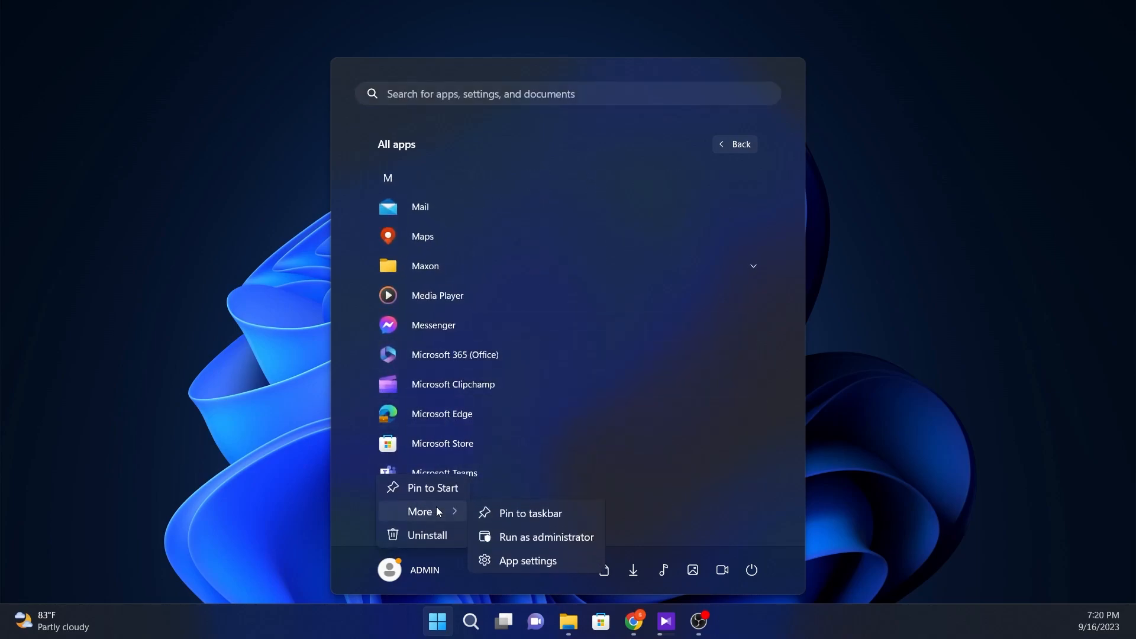
pyautogui.click(438, 490)
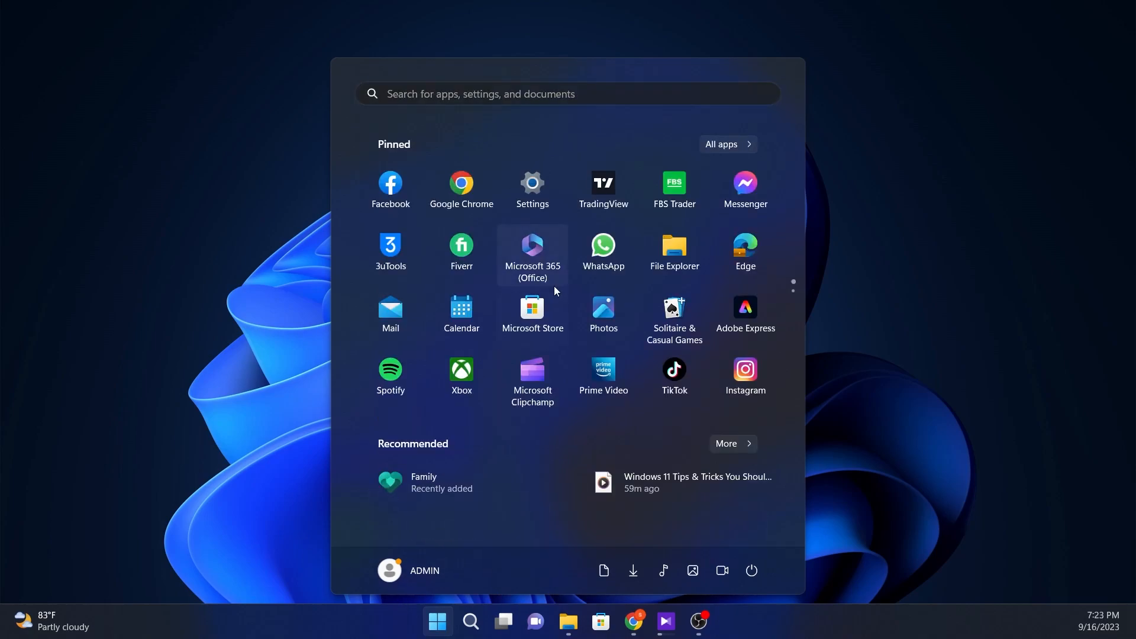
pyautogui.scroll(-1, 598, 311)
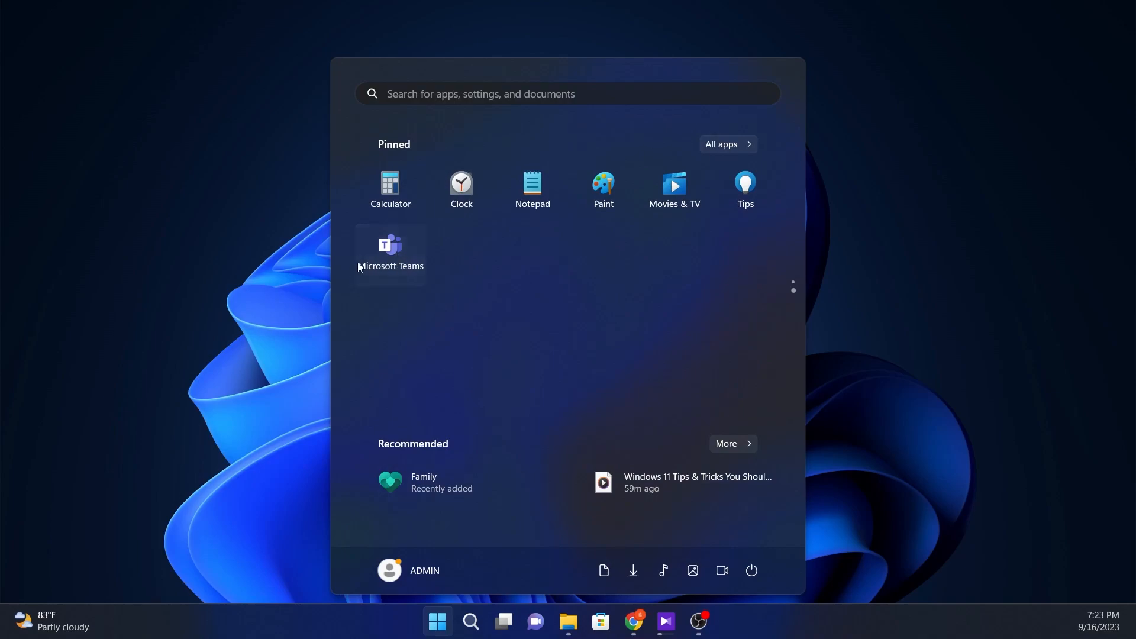
pyautogui.moveTo(400, 261); pyautogui.dragTo(581, 374)
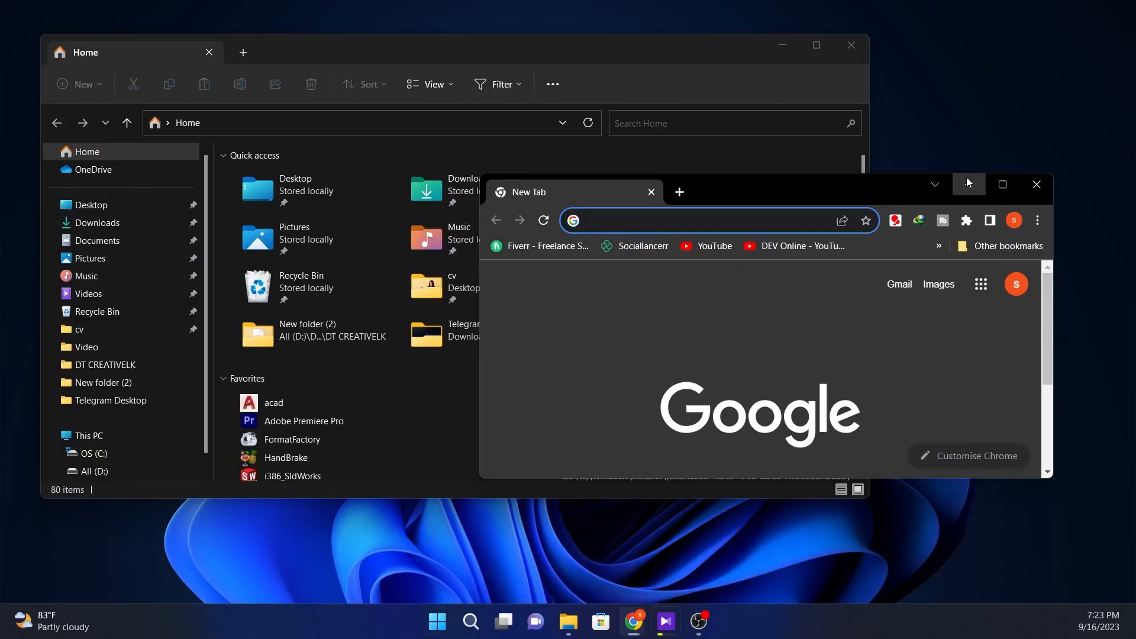
# Snap File Explorer to the left half, the New Tab Chrome window to the upper-right quarter and the YouTube window to the lower-right quarter
pyautogui.click(967, 183)
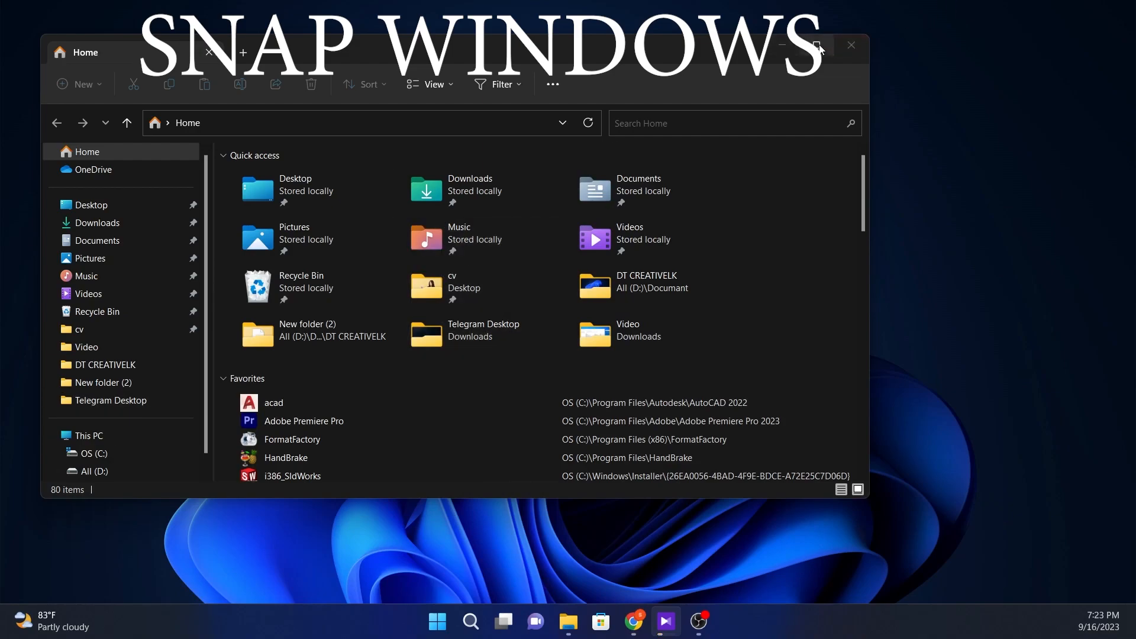
pyautogui.moveTo(819, 46)
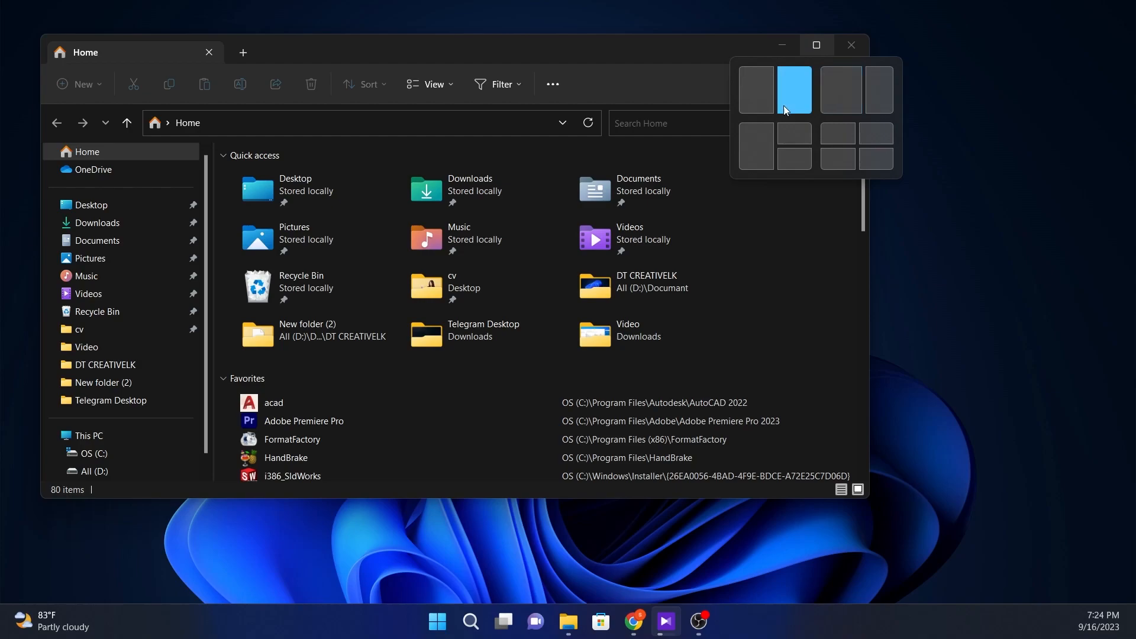
pyautogui.click(749, 148)
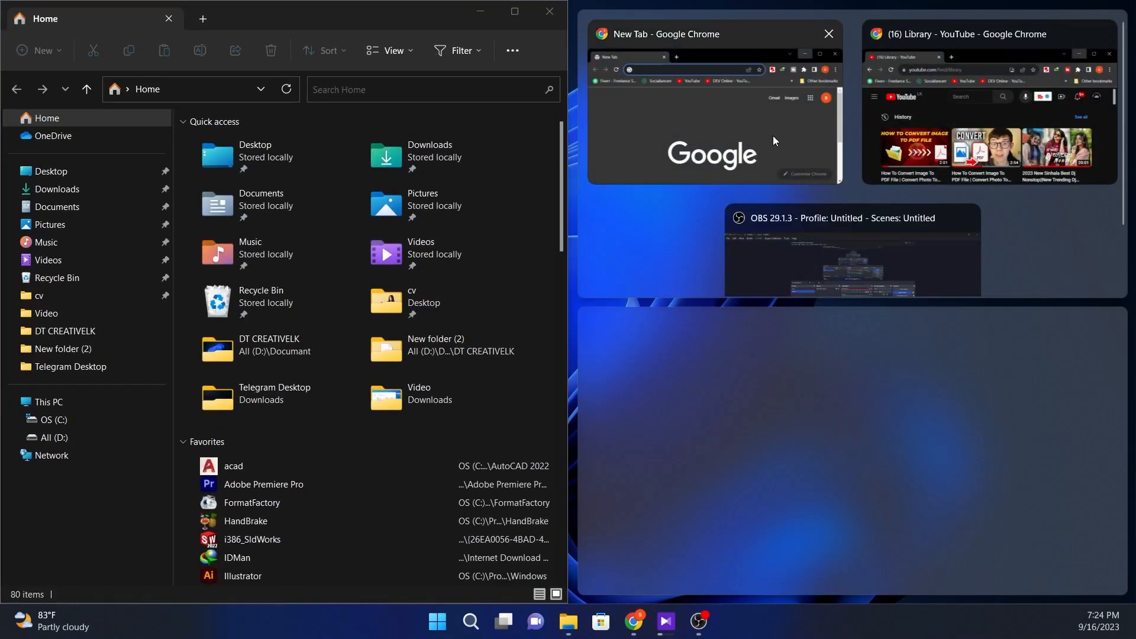
pyautogui.click(762, 133)
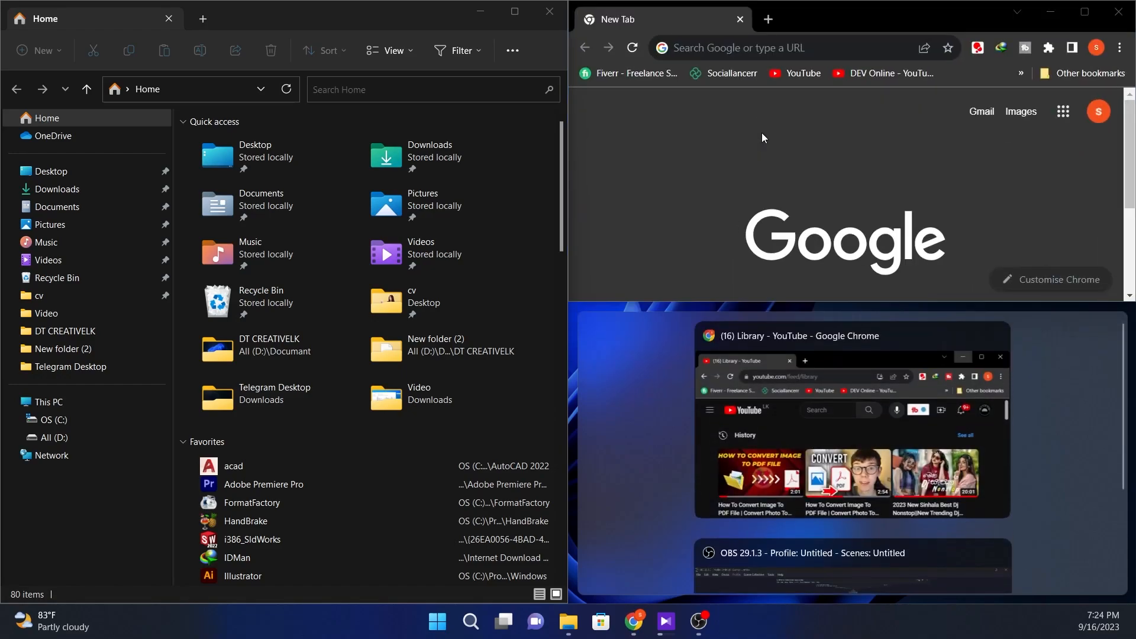
pyautogui.click(829, 412)
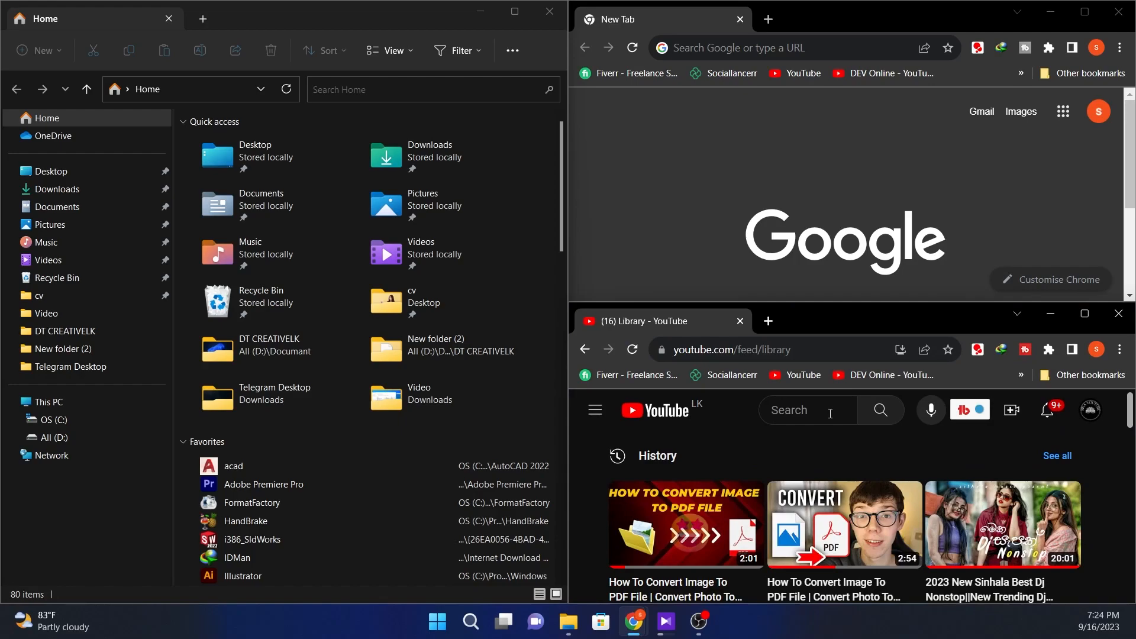
# Close the snapped File Explorer window and both snapped Chrome windows
pyautogui.click(562, 11)
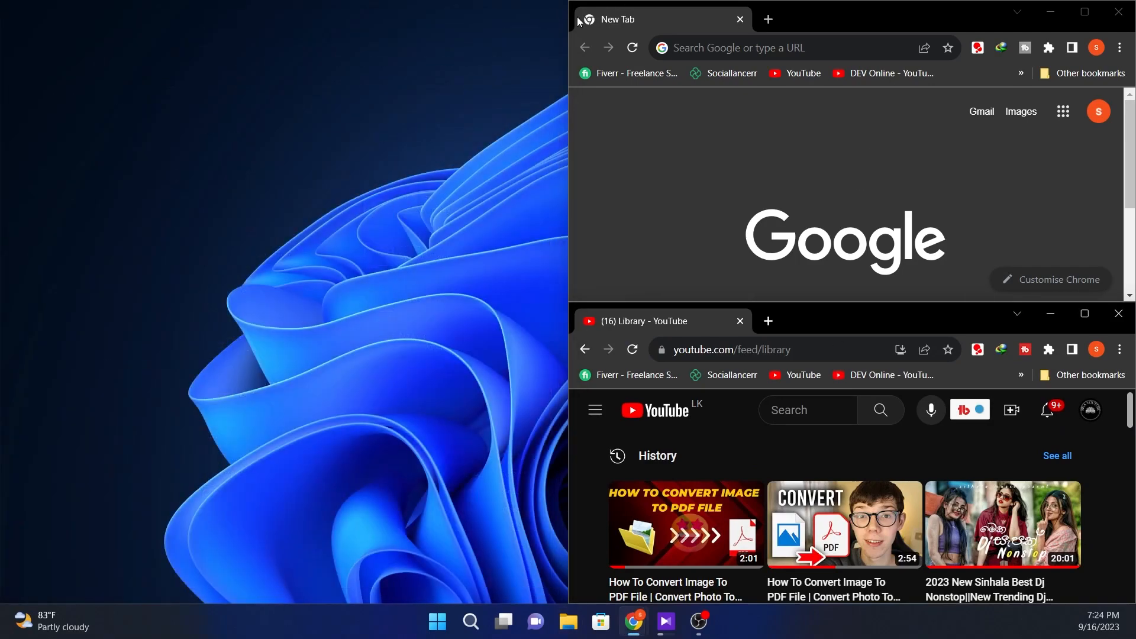
pyautogui.click(1120, 12)
pyautogui.click(1118, 314)
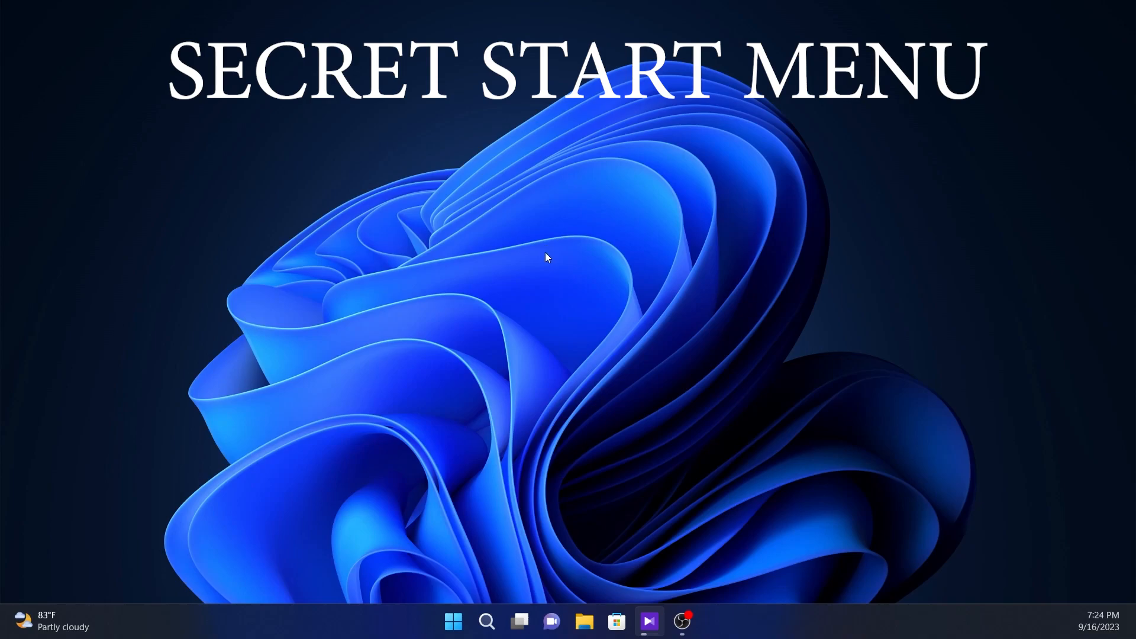
# Bring up the Start button's hidden quick-link menu to look at its system shortcuts
pyautogui.click(453, 621)
pyautogui.rightClick(427, 621)
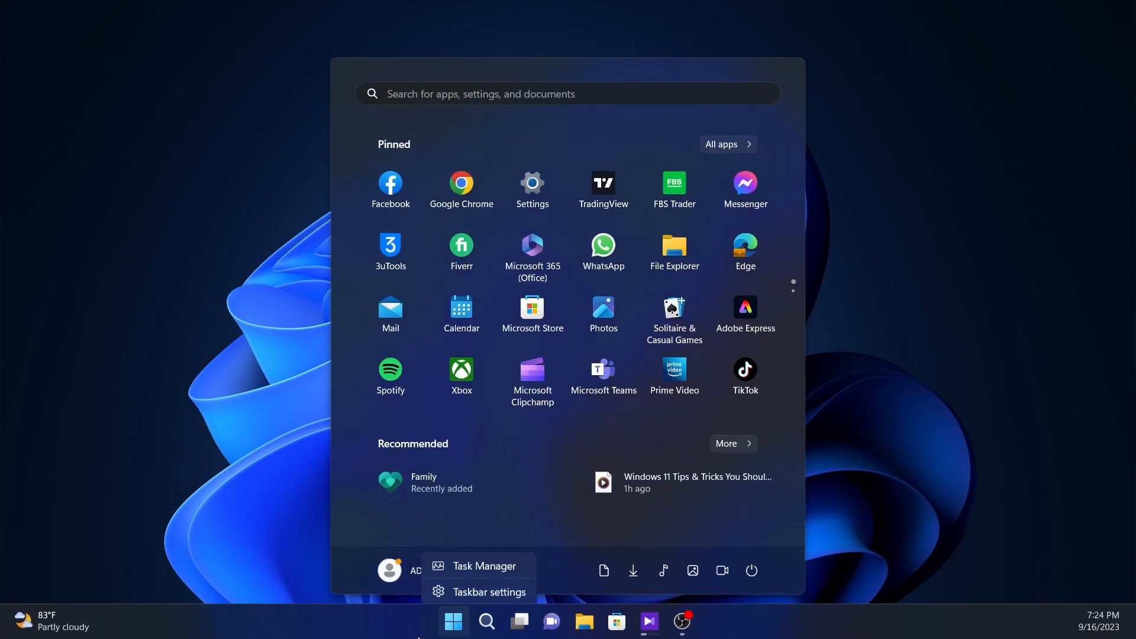
pyautogui.click(283, 558)
pyautogui.rightClick(453, 624)
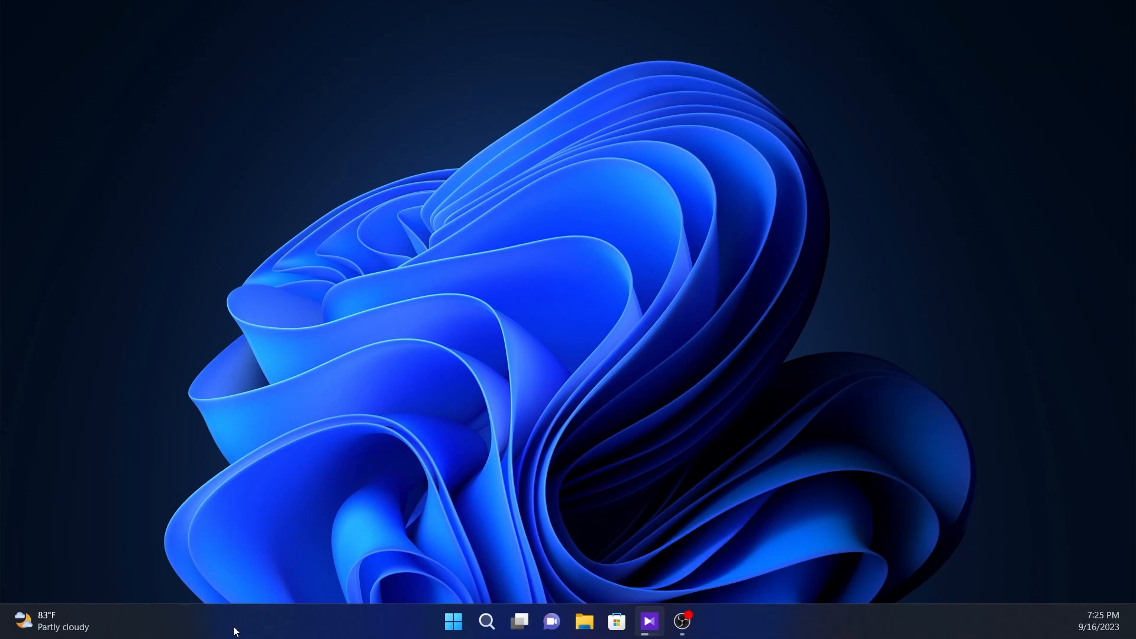
# Open the Taskbar page of the Personalization settings
pyautogui.click(453, 621)
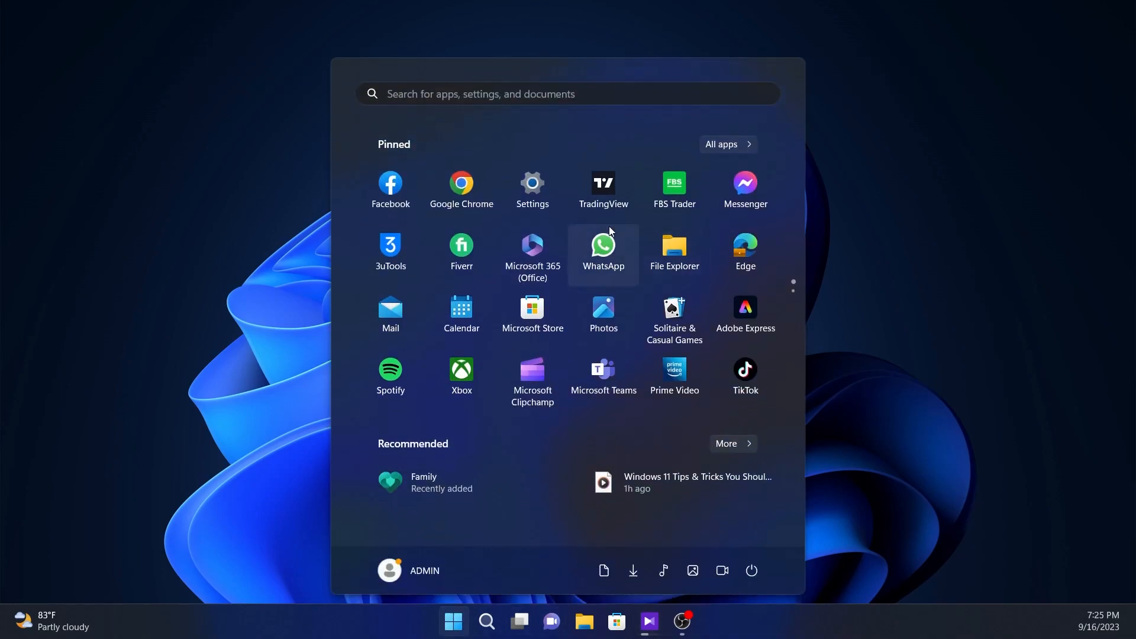
pyautogui.click(534, 203)
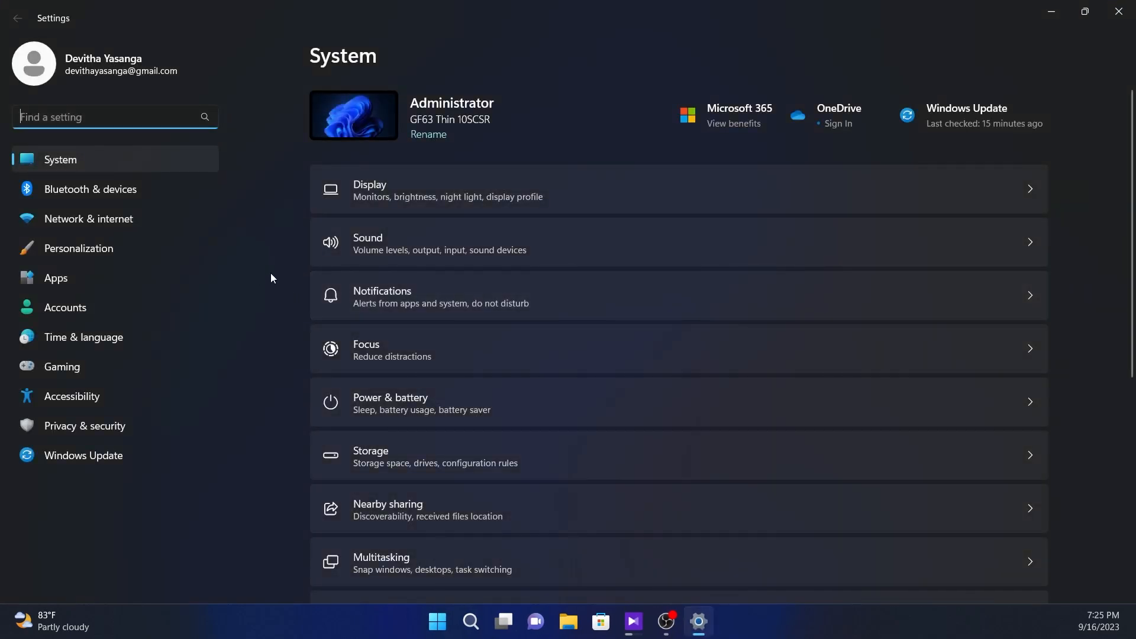
pyautogui.click(136, 248)
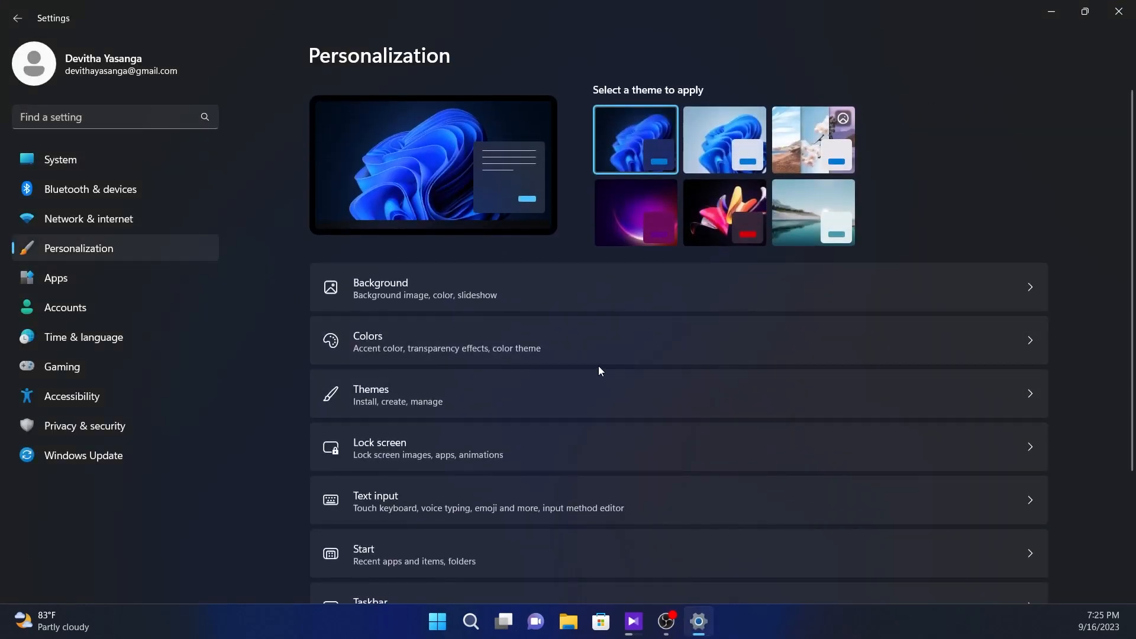
pyautogui.scroll(-3, 596, 359)
pyautogui.click(460, 452)
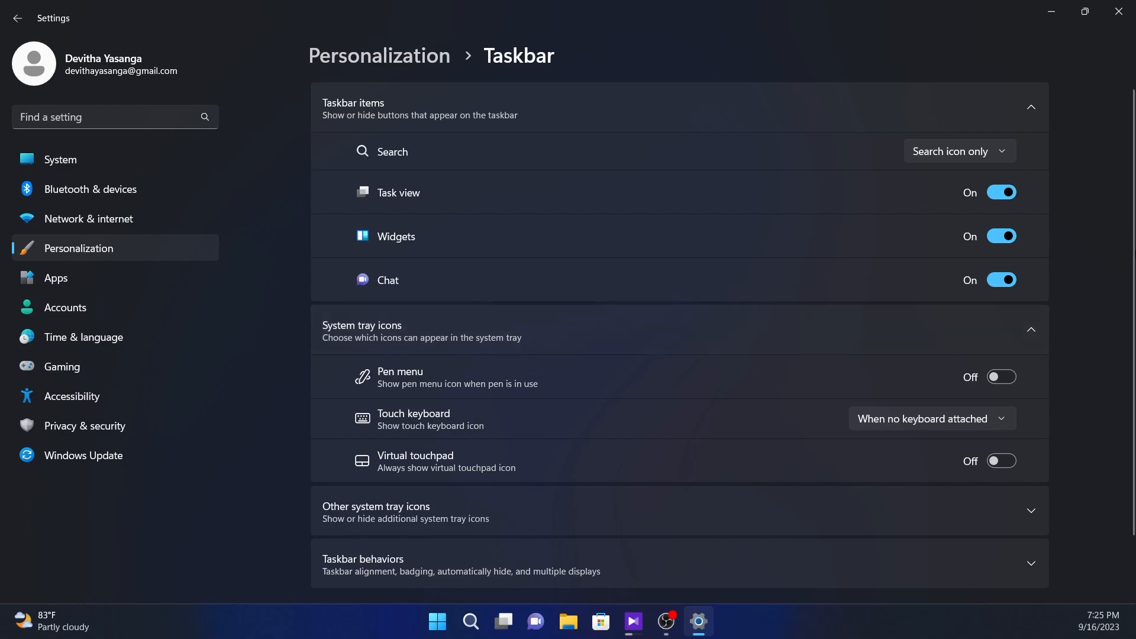
# Turn the Widgets and Chat taskbar items off and back on, and close Settings
pyautogui.click(1002, 236)
pyautogui.click(1006, 279)
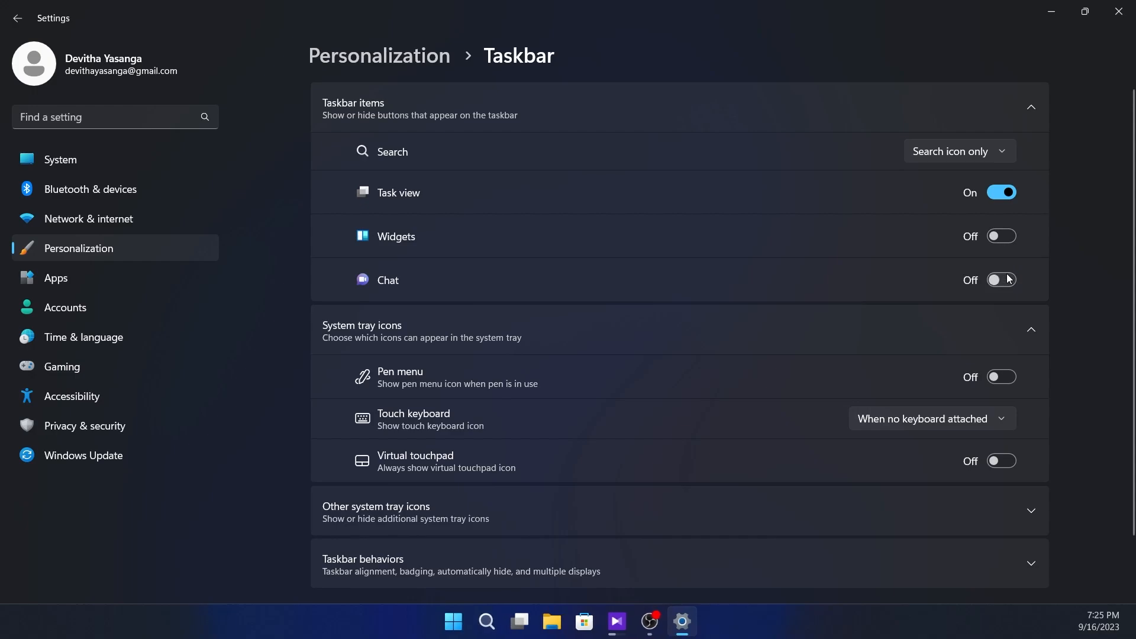
pyautogui.click(1002, 236)
pyautogui.click(1004, 280)
pyautogui.click(1119, 11)
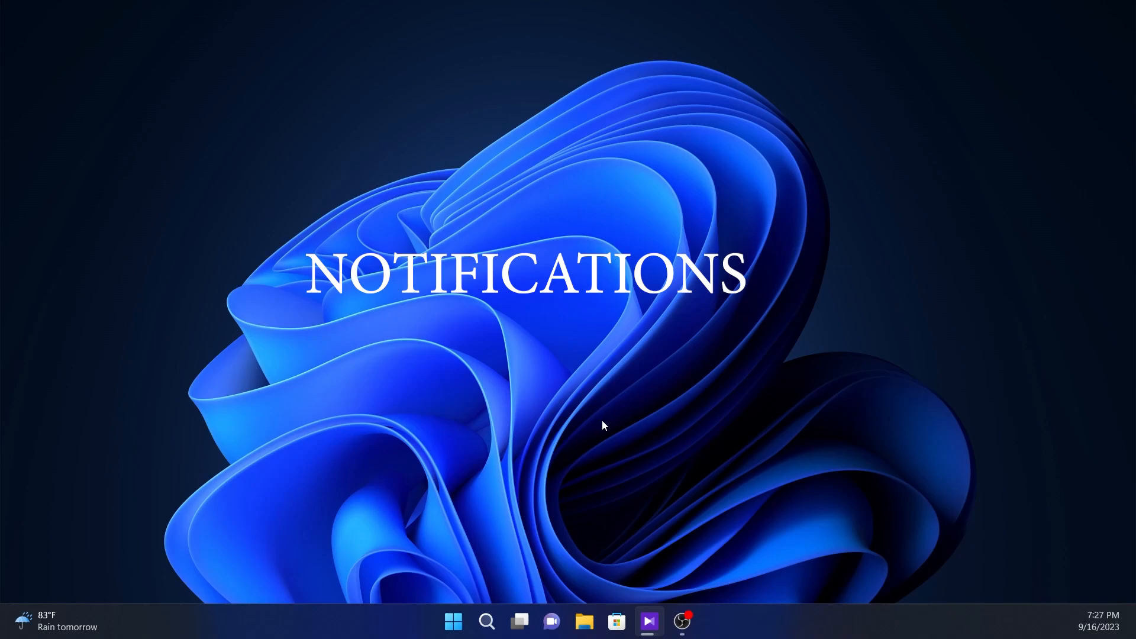
# Open the Notifications page of the System settings
pyautogui.click(454, 621)
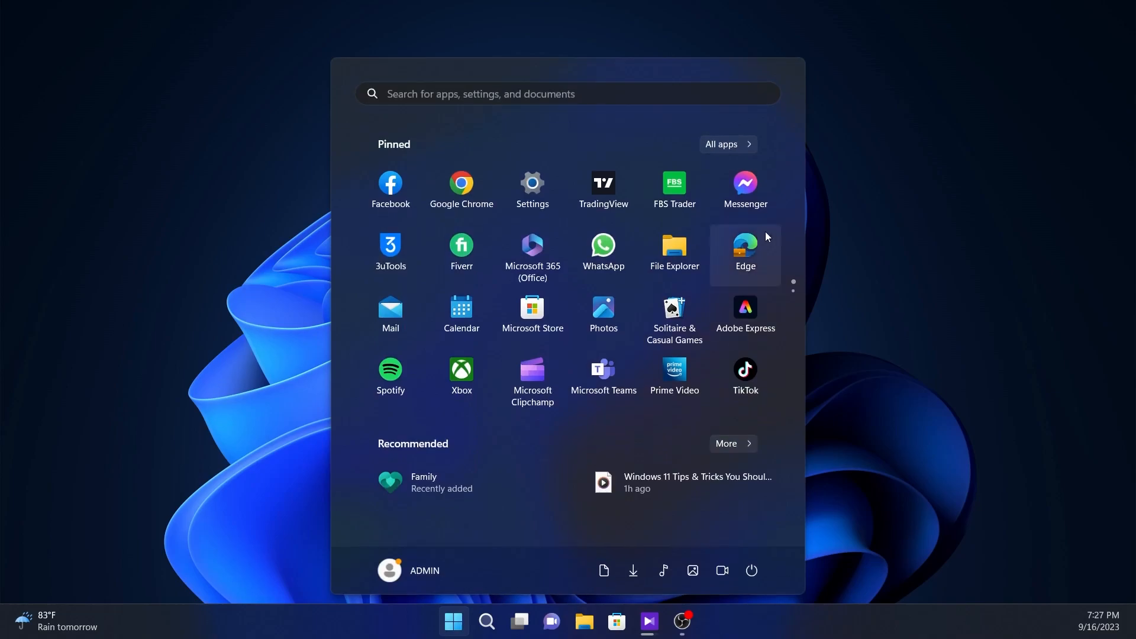
pyautogui.click(532, 205)
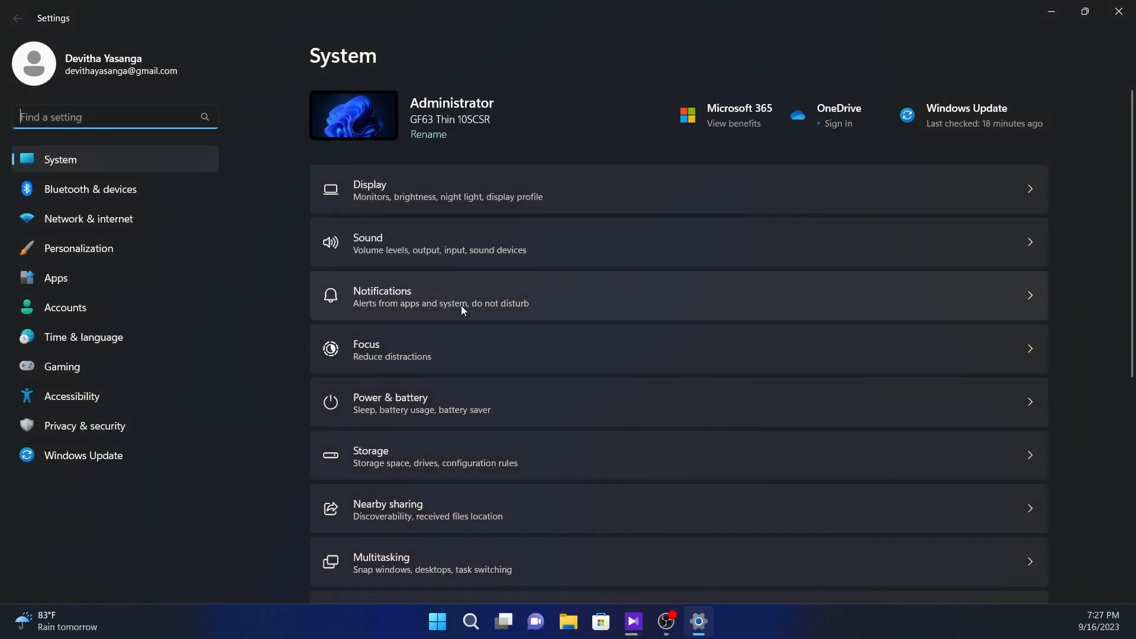
pyautogui.scroll(-1, 479, 341)
pyautogui.click(472, 218)
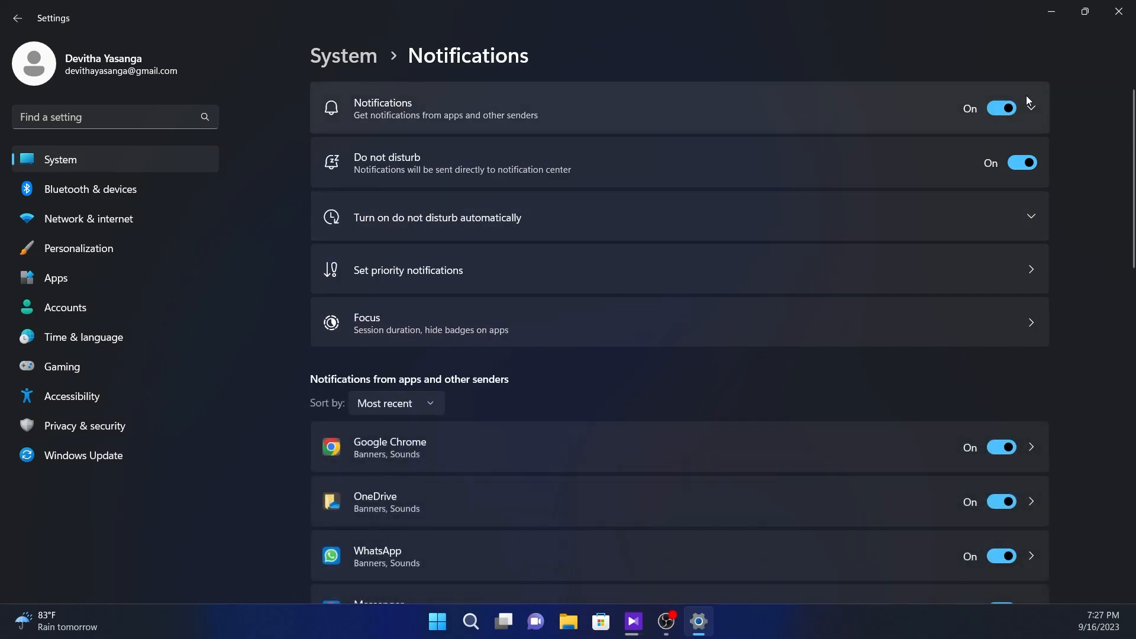
# Toggle all notifications and the Google Chrome notifications off and back on, and close Settings
pyautogui.click(1003, 109)
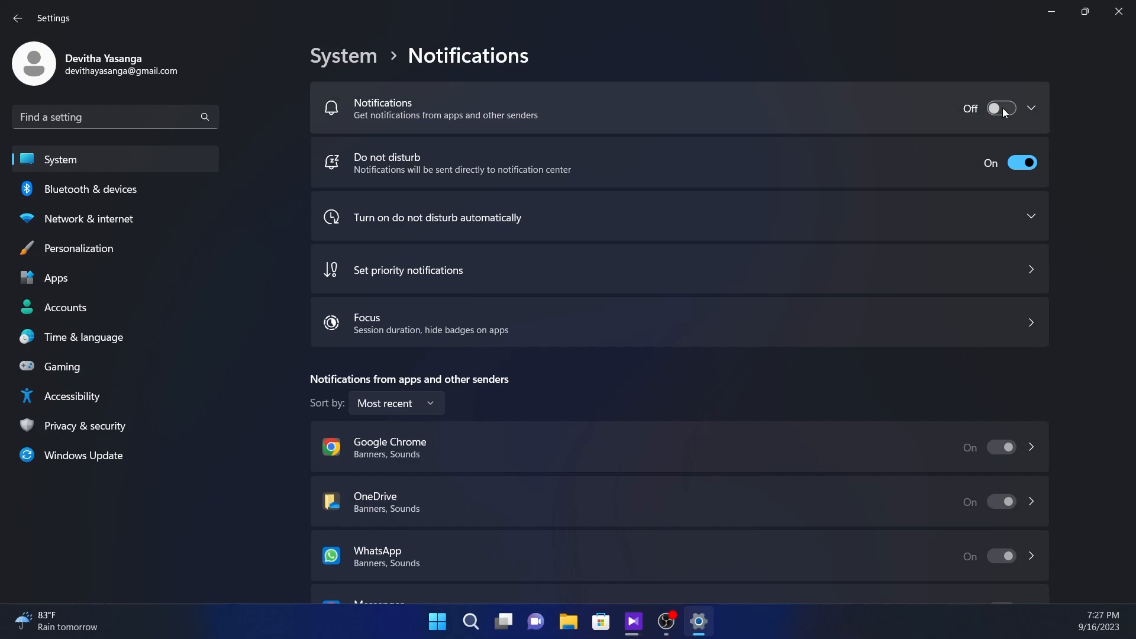
pyautogui.click(1002, 109)
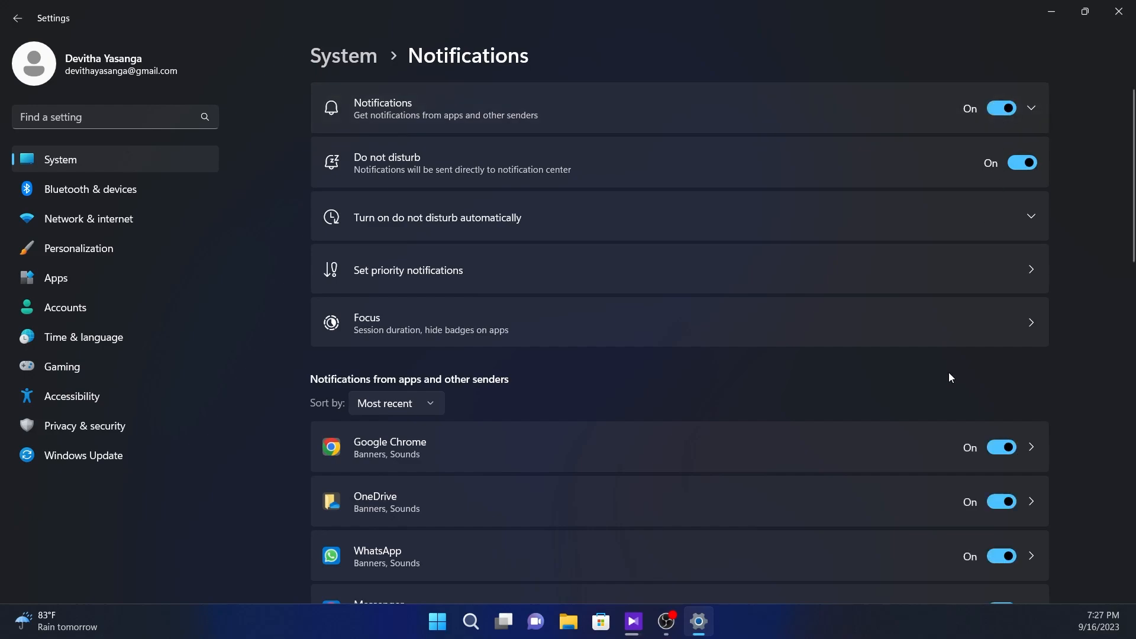
pyautogui.click(1004, 455)
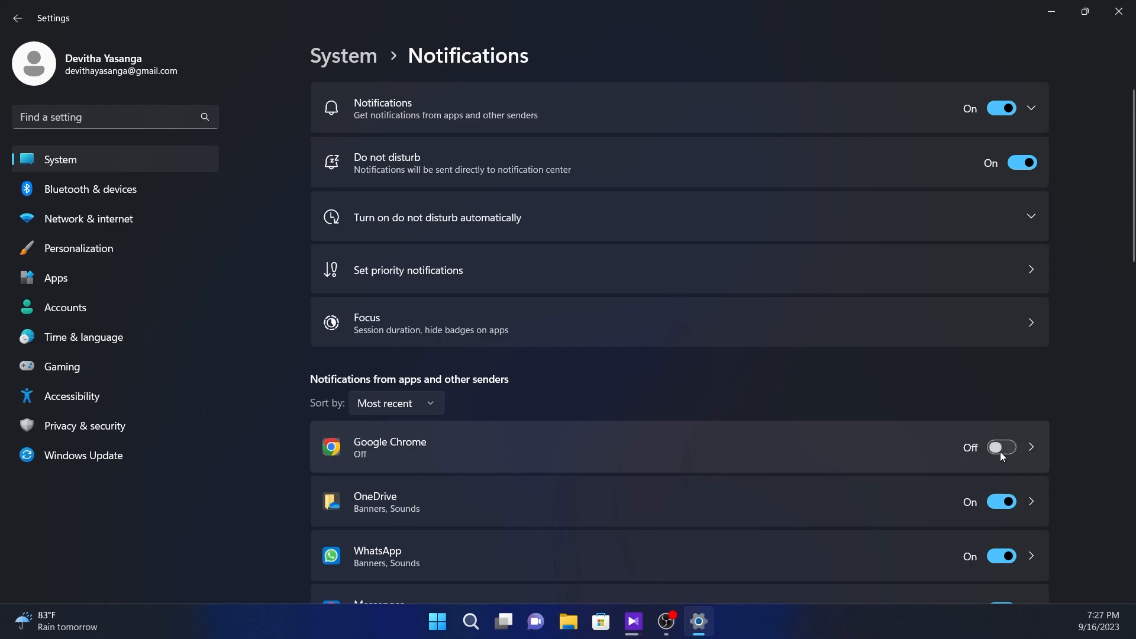
pyautogui.click(1000, 453)
pyautogui.scroll(-2, 1000, 452)
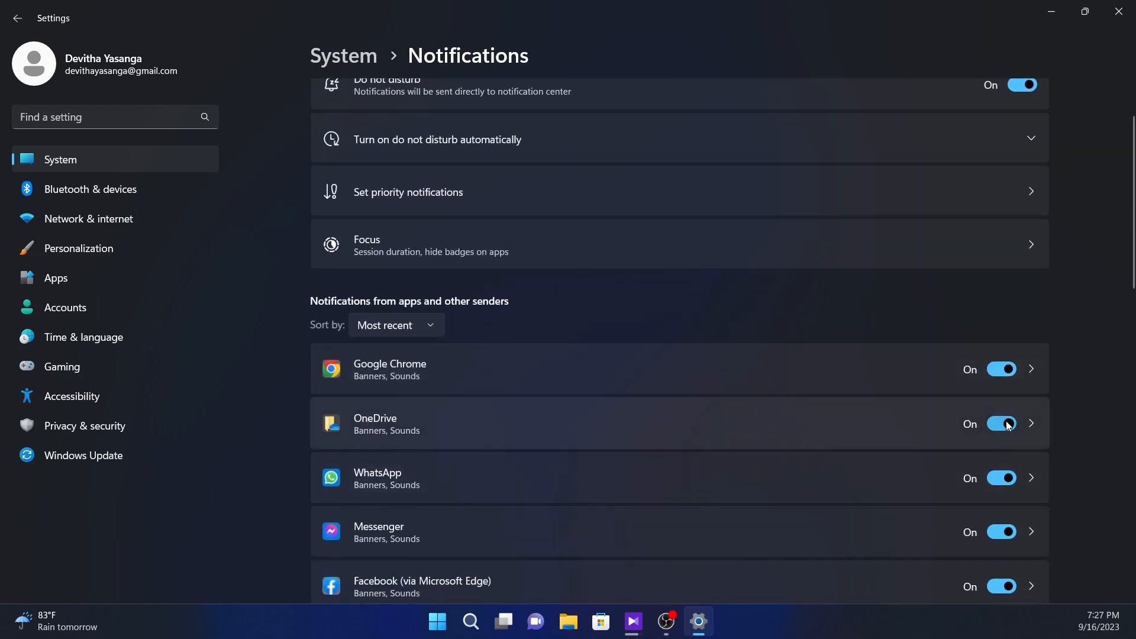
pyautogui.click(1118, 12)
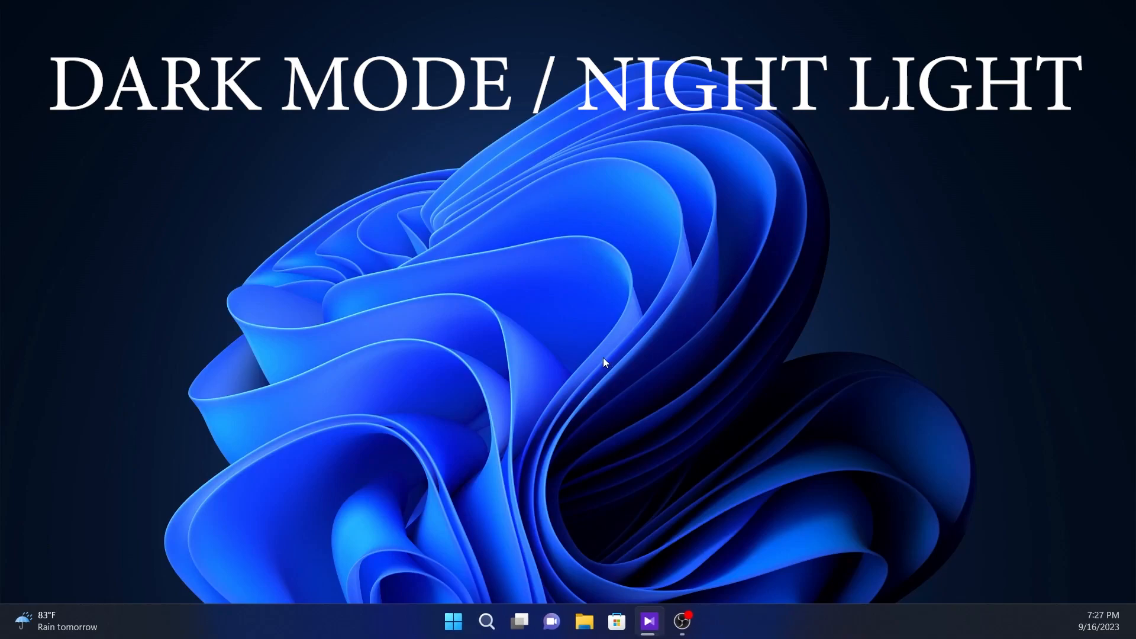
# Open the Colors page of the Personalization settings
pyautogui.click(453, 622)
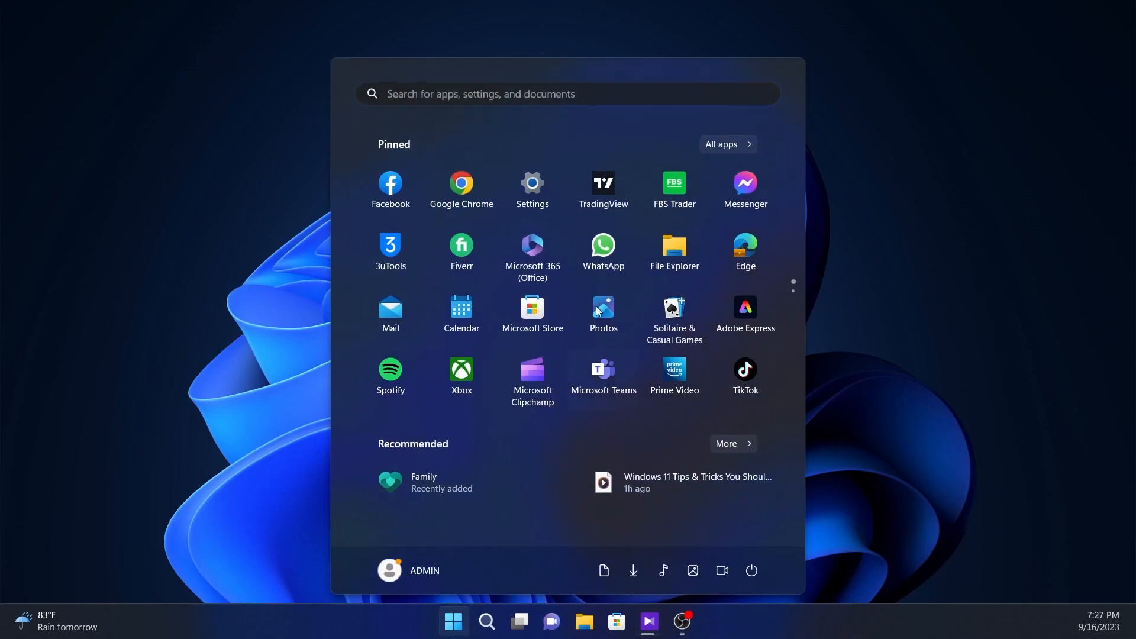
pyautogui.click(538, 198)
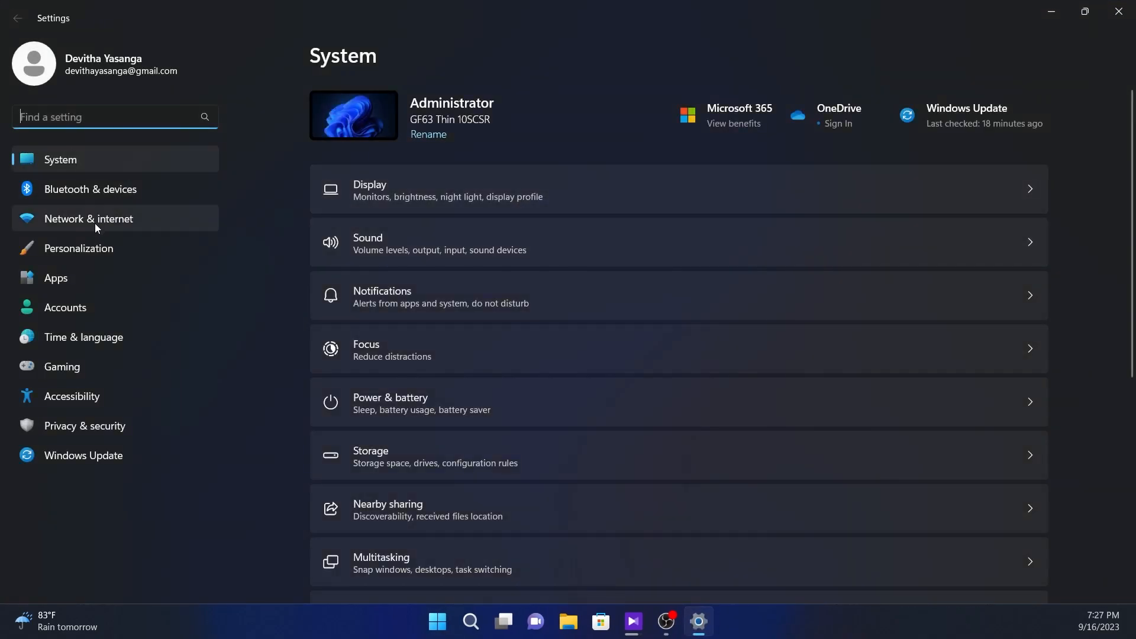
pyautogui.click(98, 247)
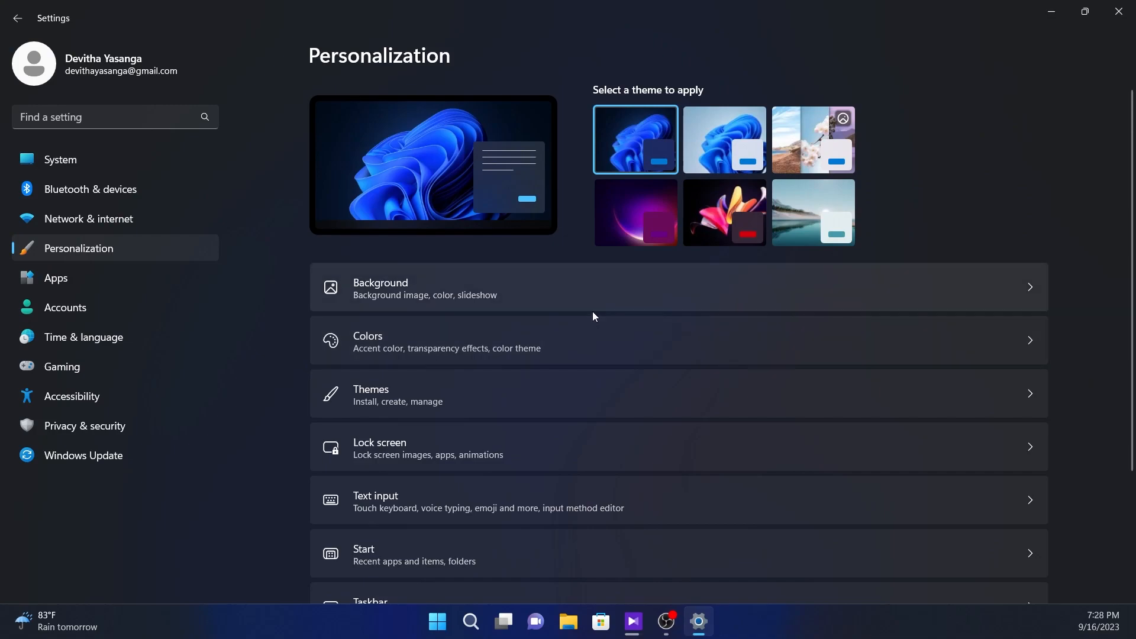
pyautogui.click(578, 341)
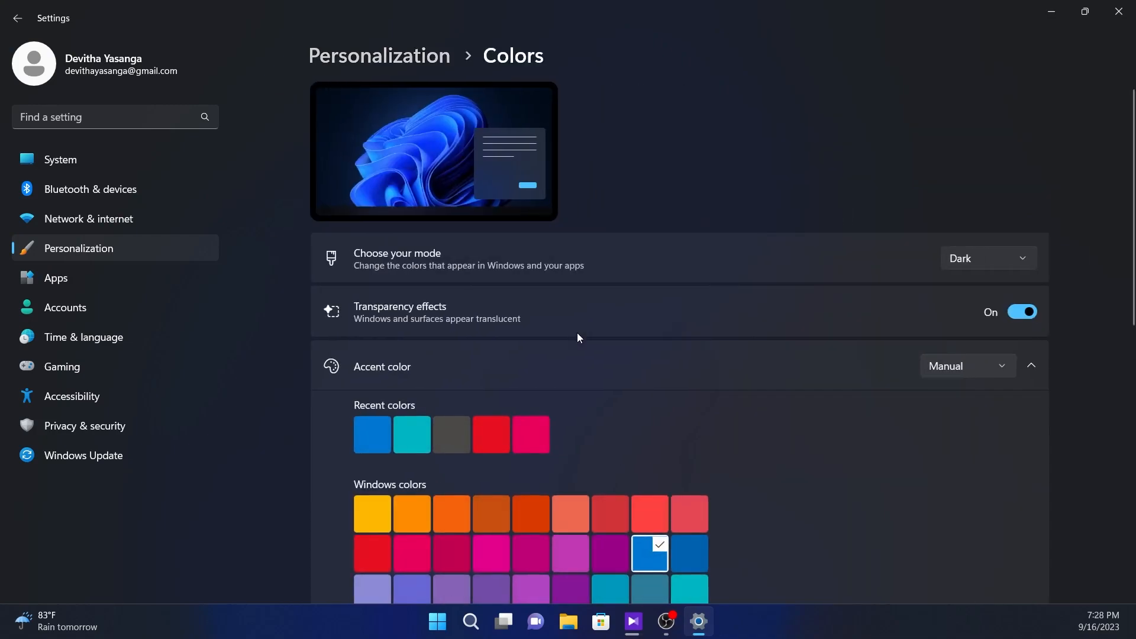
# Switch the Windows color mode to Light and back to Dark
pyautogui.click(1031, 261)
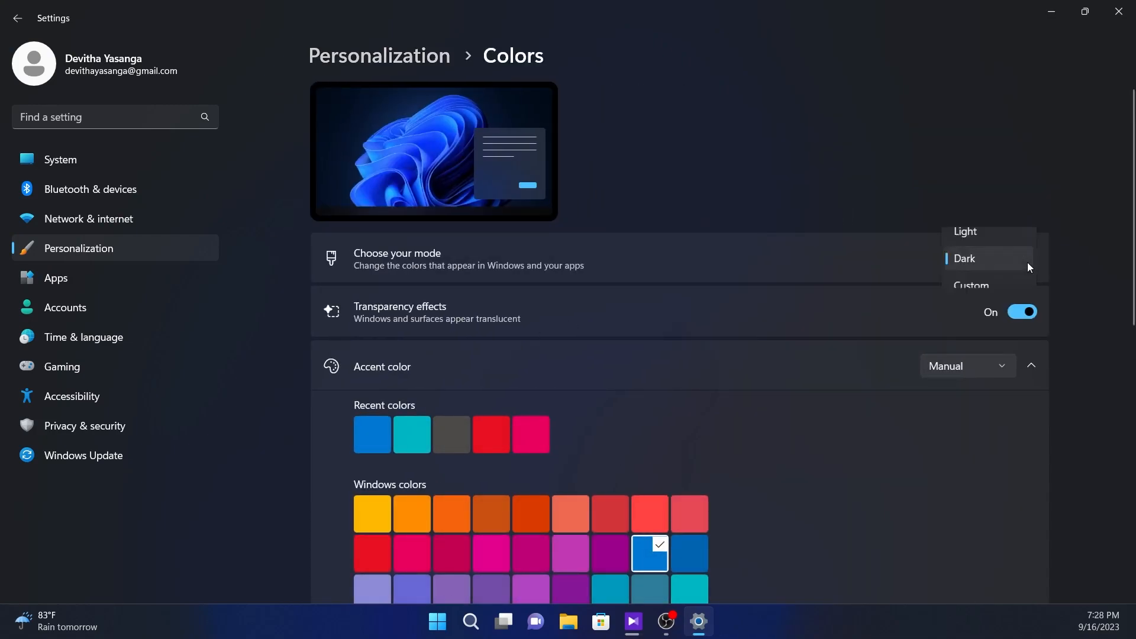
pyautogui.click(963, 233)
pyautogui.click(976, 266)
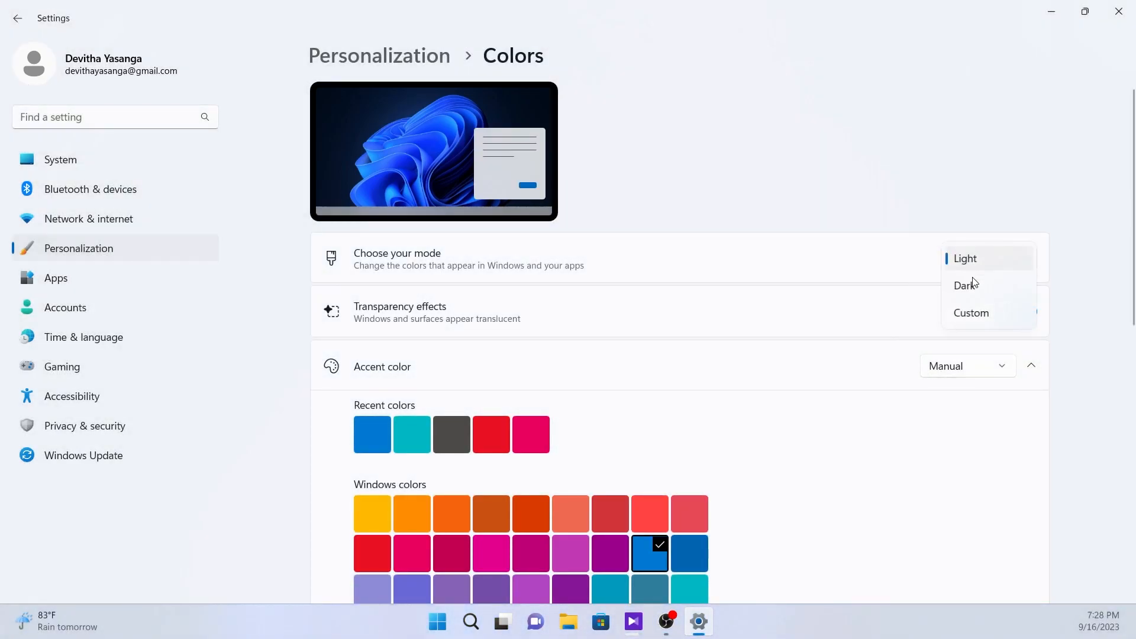
pyautogui.click(970, 283)
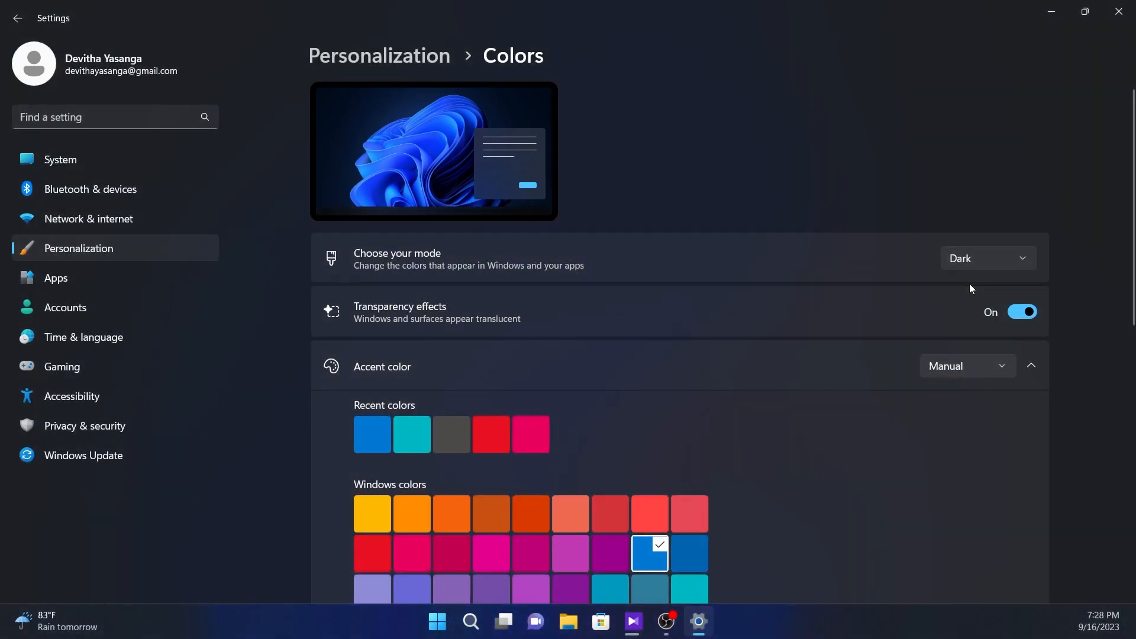
# Open the Night light options from the Display page of the System settings
pyautogui.click(156, 156)
pyautogui.click(438, 207)
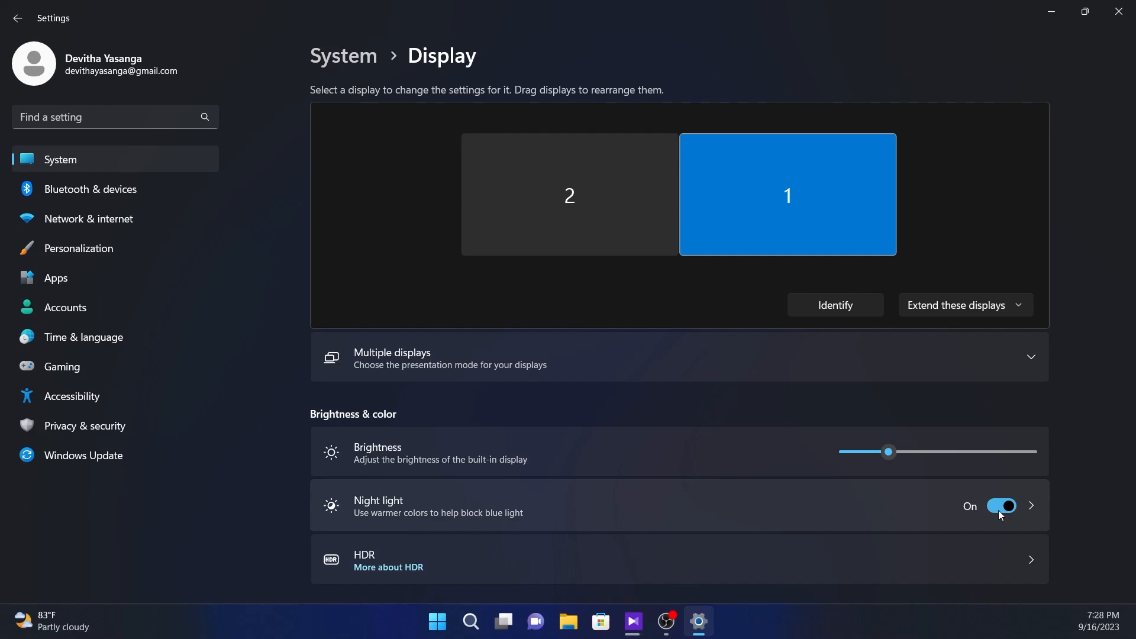
pyautogui.click(719, 491)
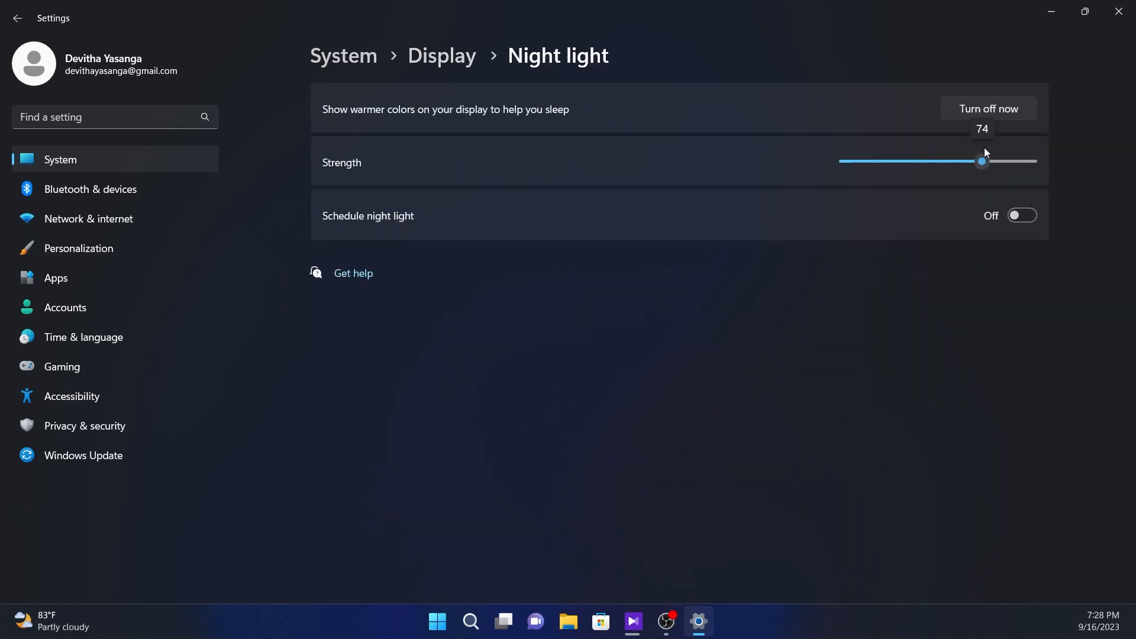
# Switch the night light schedule on and back off
pyautogui.click(1018, 217)
pyautogui.click(1018, 217)
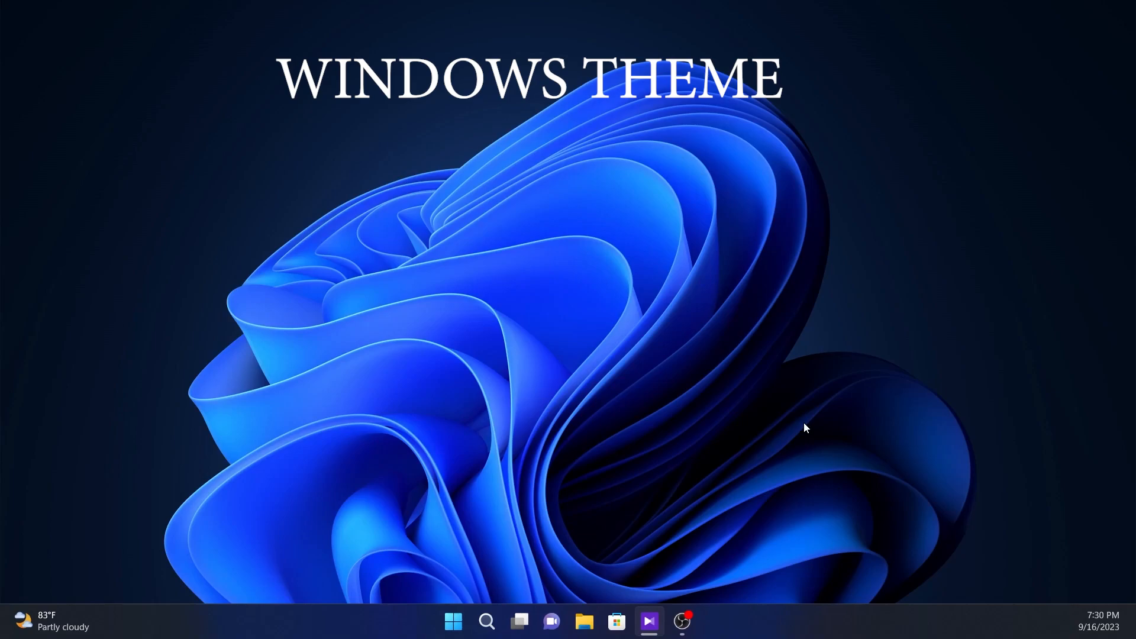
# Open the Themes page of the Personalization settings and go to the theme collection in Microsoft Store
pyautogui.rightClick(660, 205)
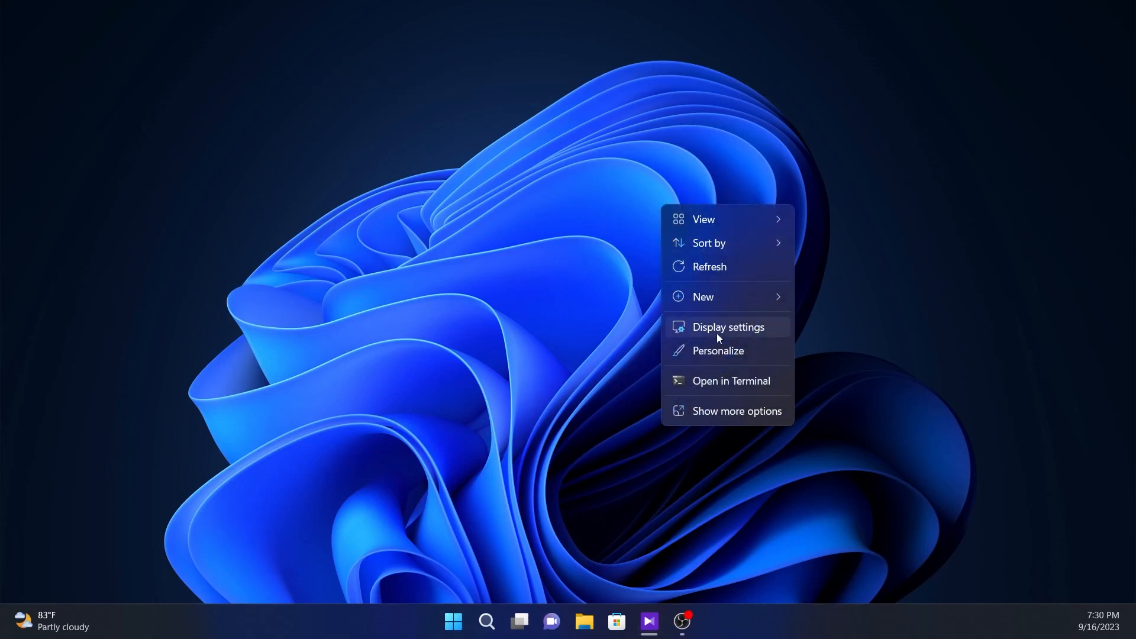
pyautogui.click(723, 360)
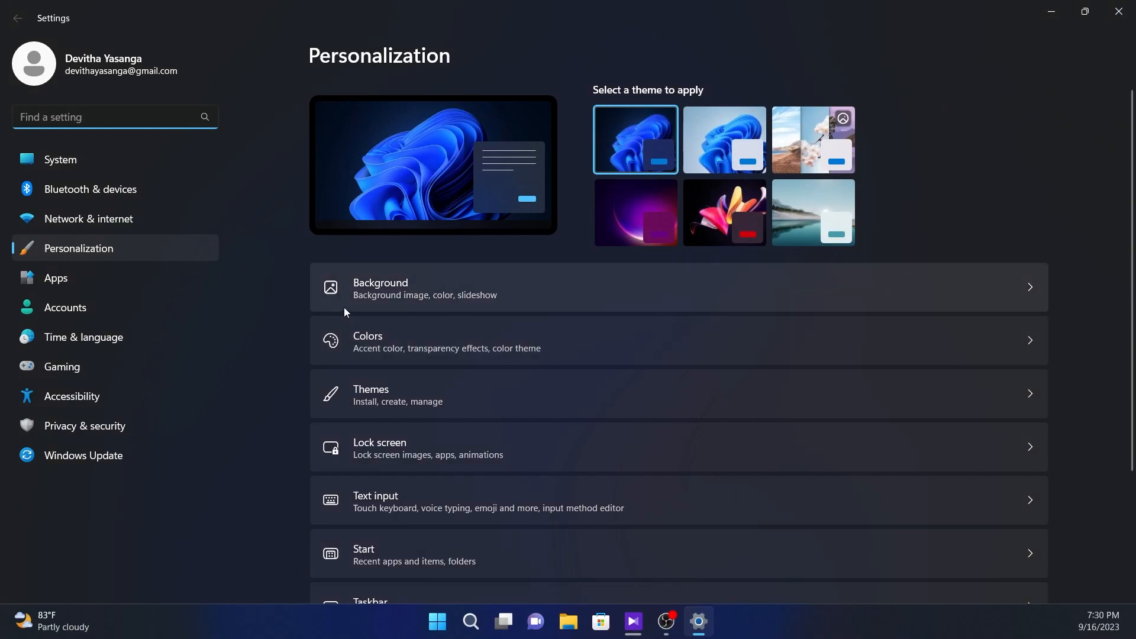
pyautogui.click(380, 380)
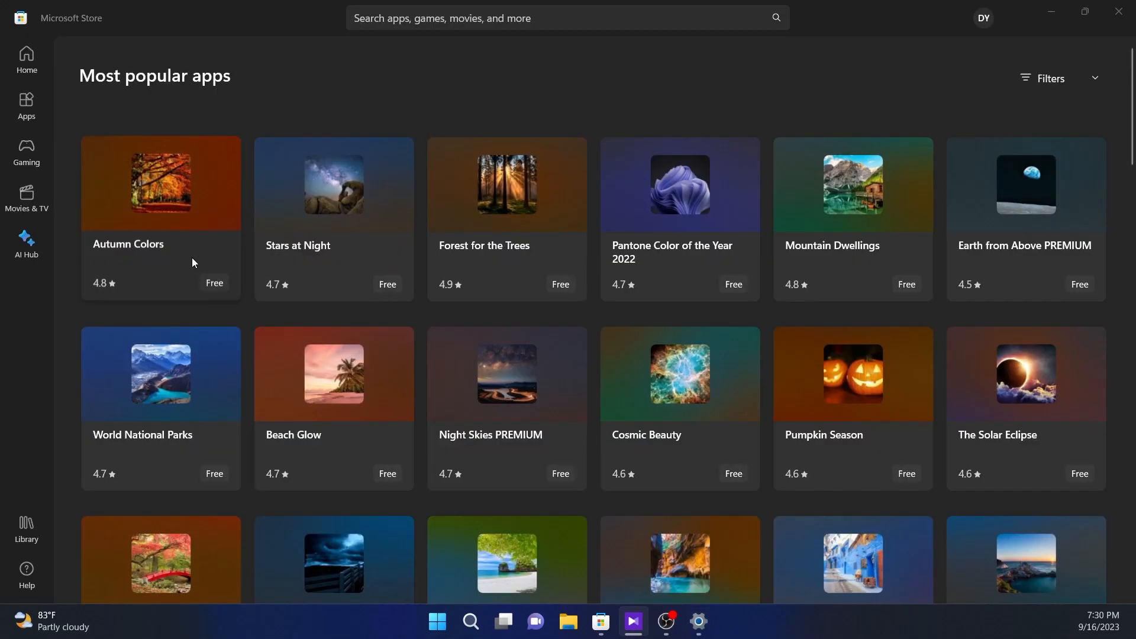
# Open the store page of the Forest for the Trees theme to view its details
pyautogui.click(462, 264)
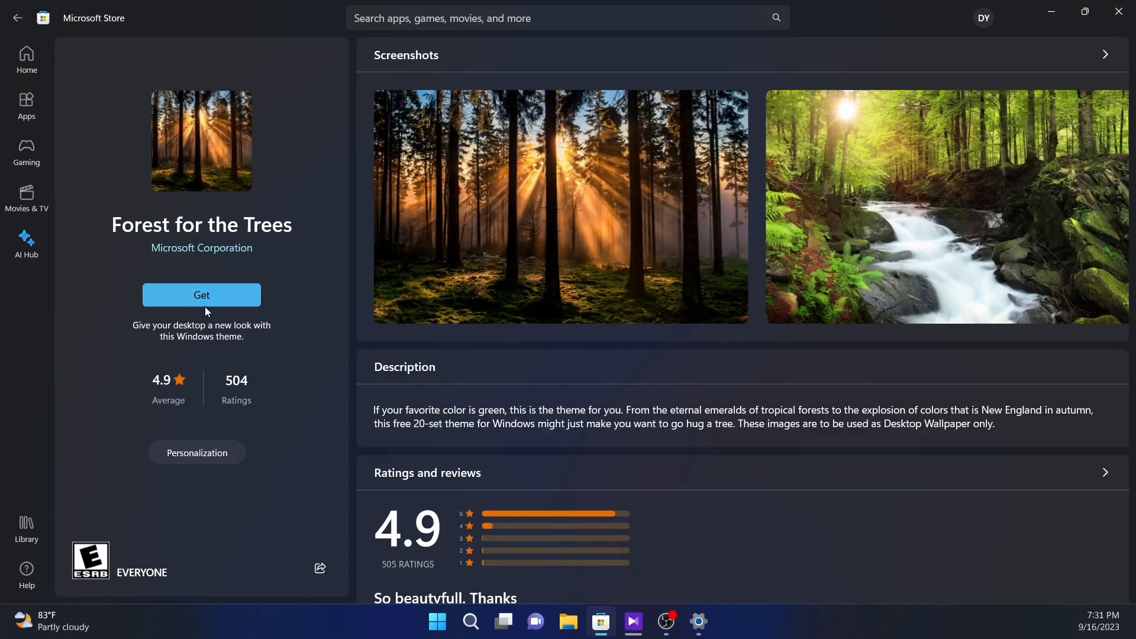
pyautogui.moveTo(656, 629)
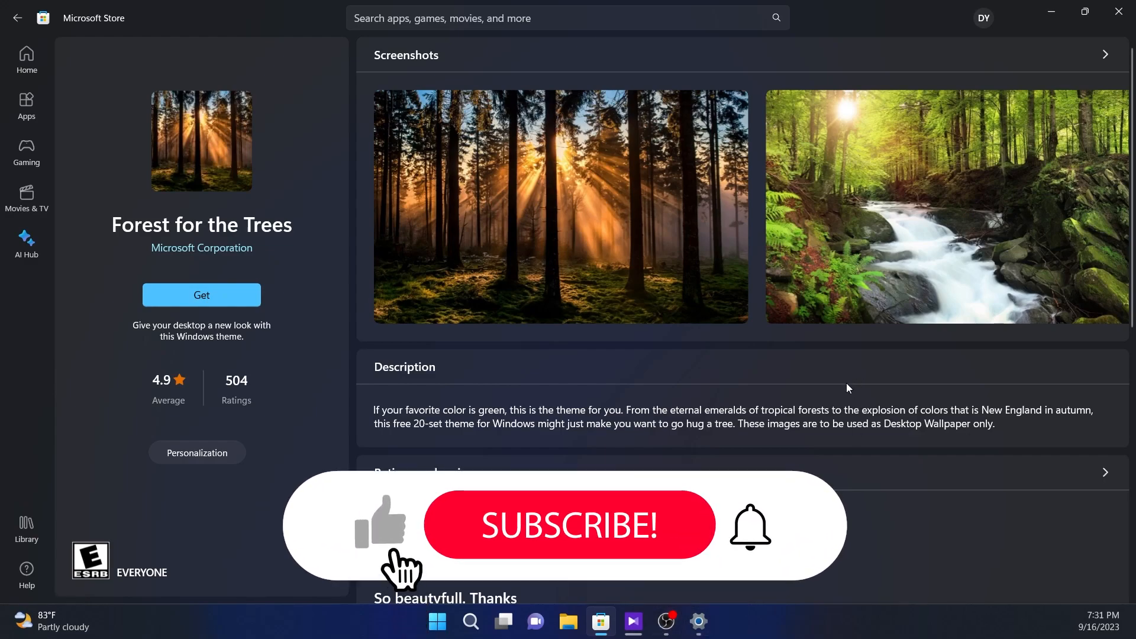